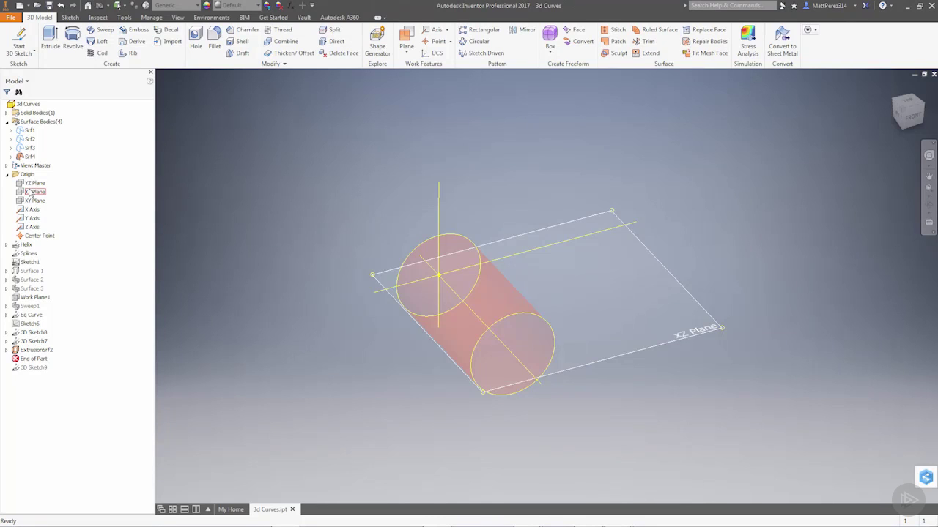
Step: Create Work Plane2 offset 9.4375 in from the XZ Plane and select it
click(32, 192)
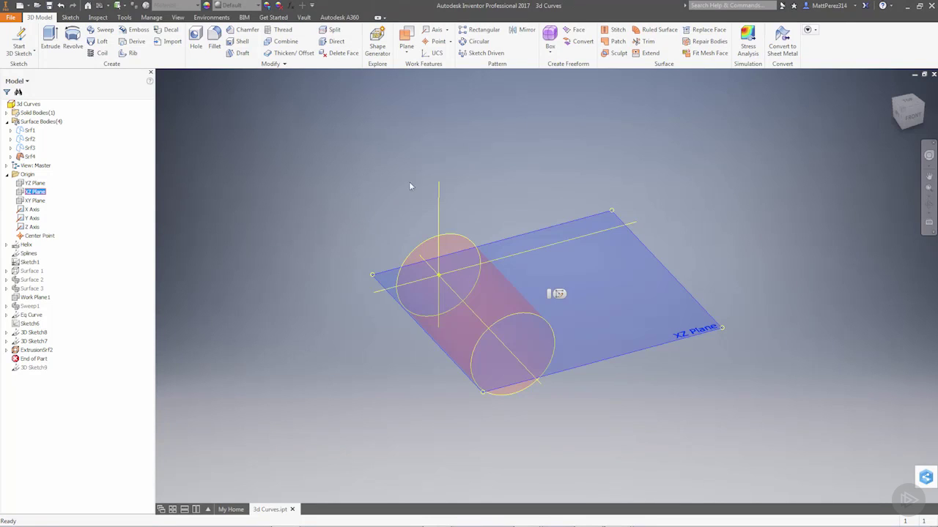
click(406, 48)
click(424, 91)
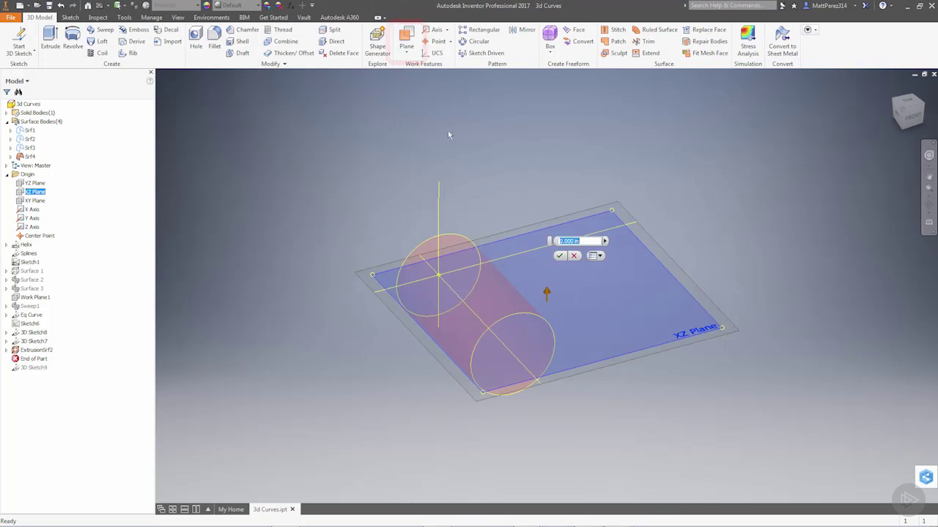
drag(546, 292, 546, 216)
middle_drag(513, 243, 558, 186)
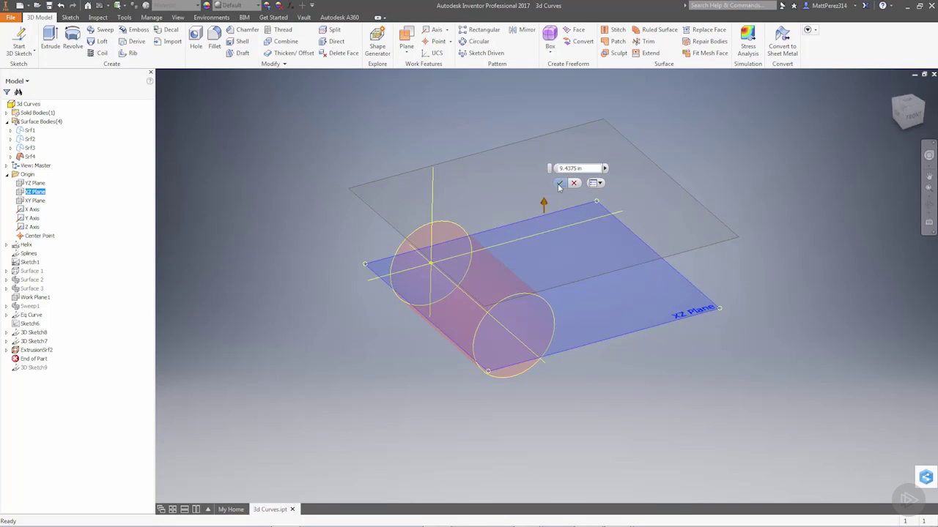
click(558, 184)
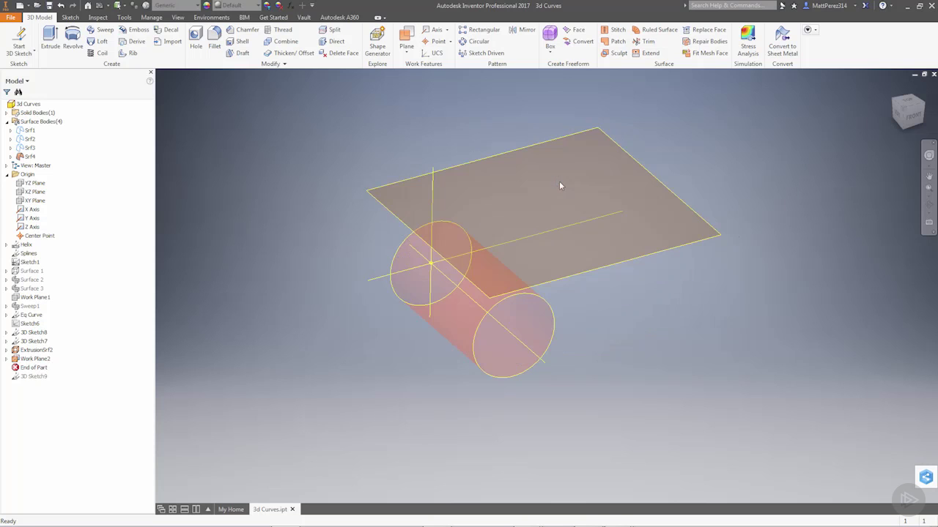
click(451, 170)
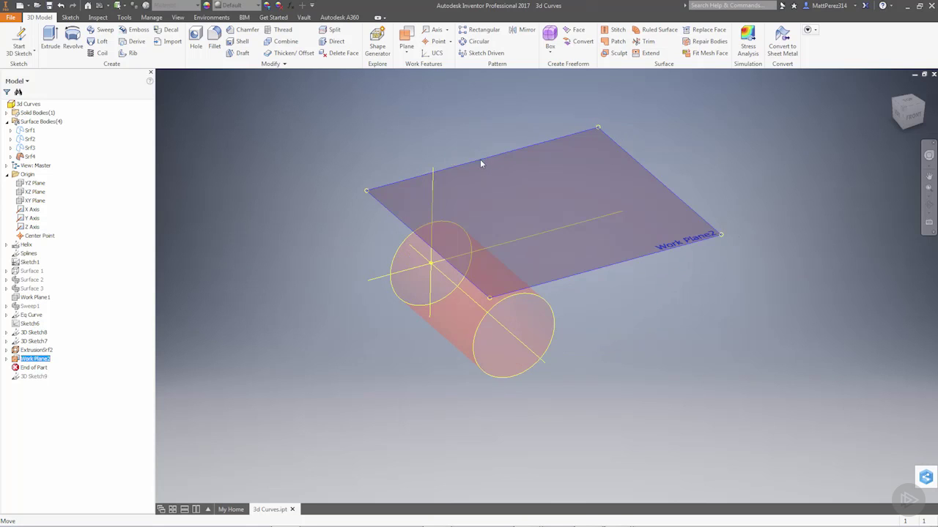
Step: Draw a four-point spline in Sketch8 on Work Plane2 and finish the sketch
key(s)
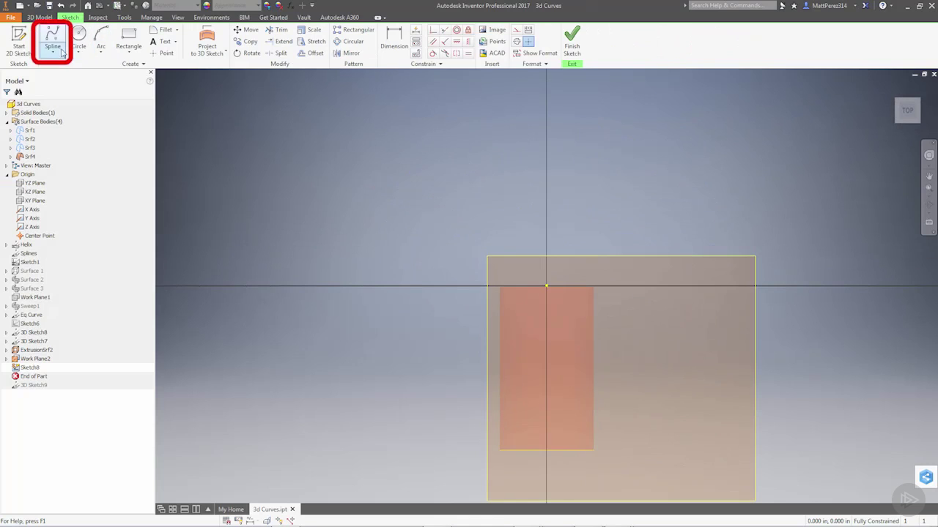
click(63, 53)
click(520, 351)
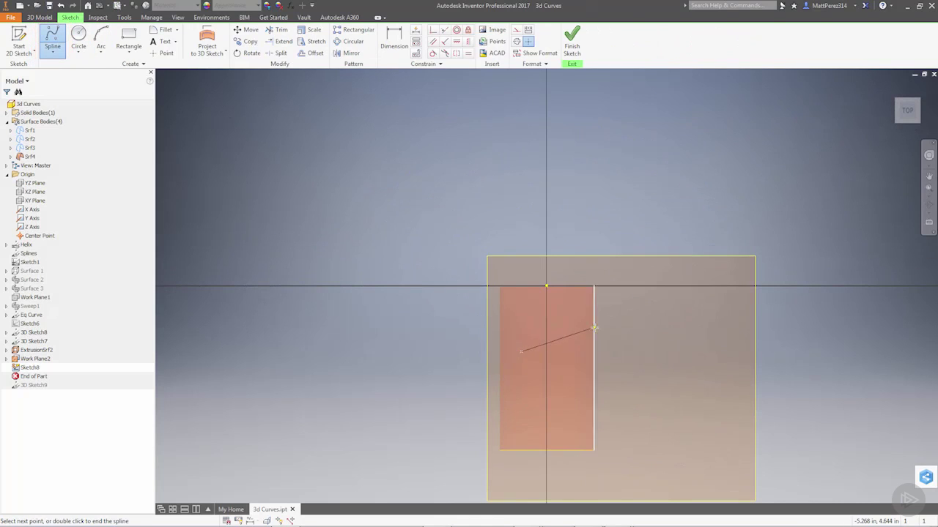
click(600, 327)
click(633, 370)
click(682, 343)
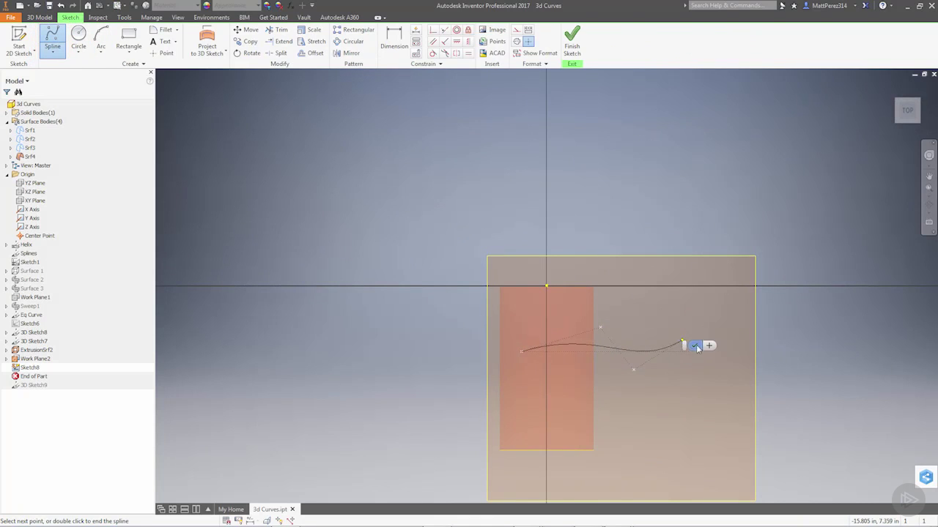
click(695, 347)
click(572, 40)
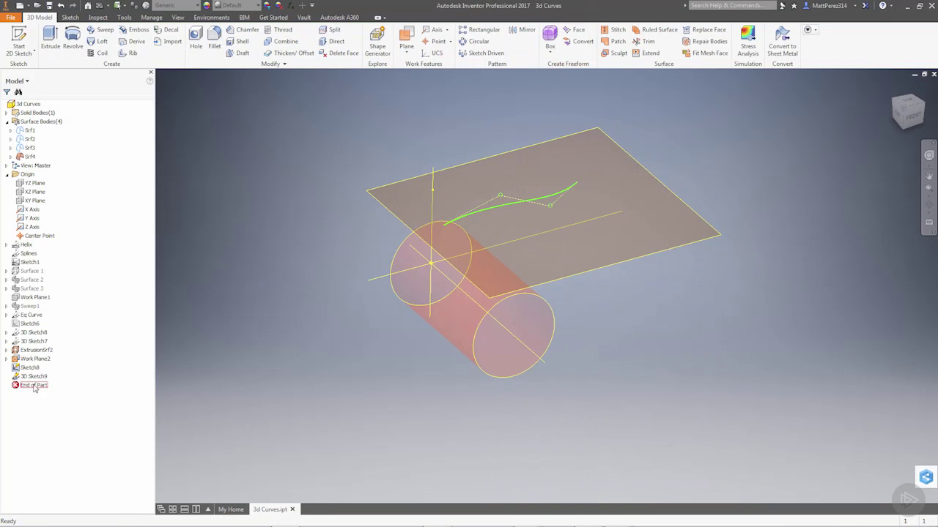
Step: In 3D Sketch9, project the Sketch8 spline onto the cylinder face using Wrap to surface
right_click(31, 378)
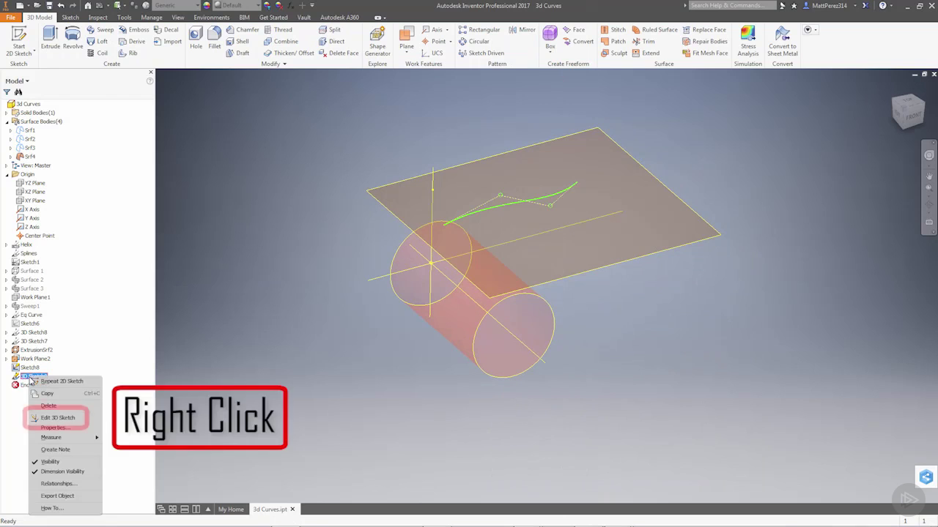
click(52, 419)
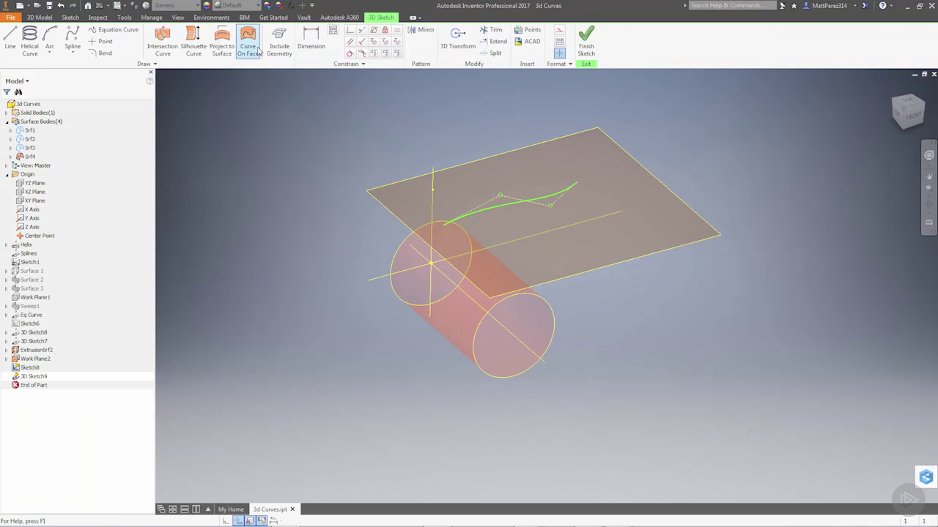
click(222, 40)
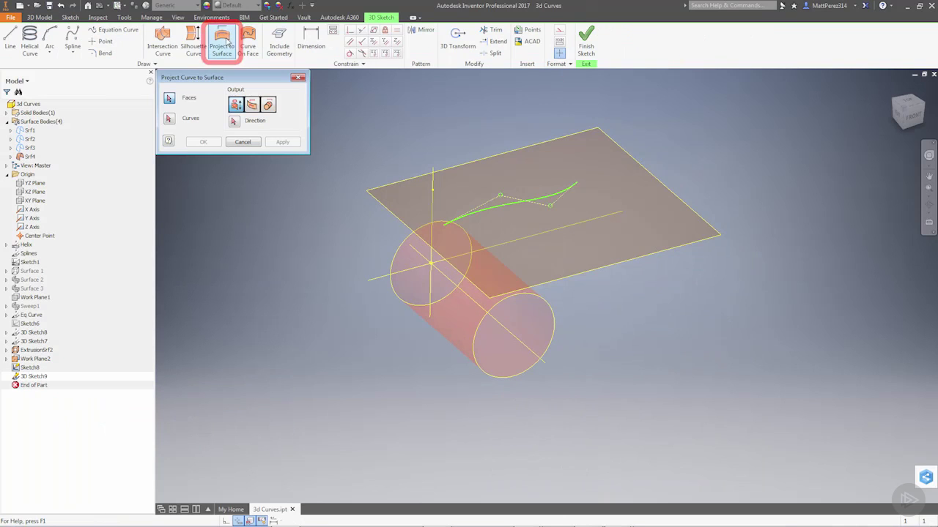
click(482, 308)
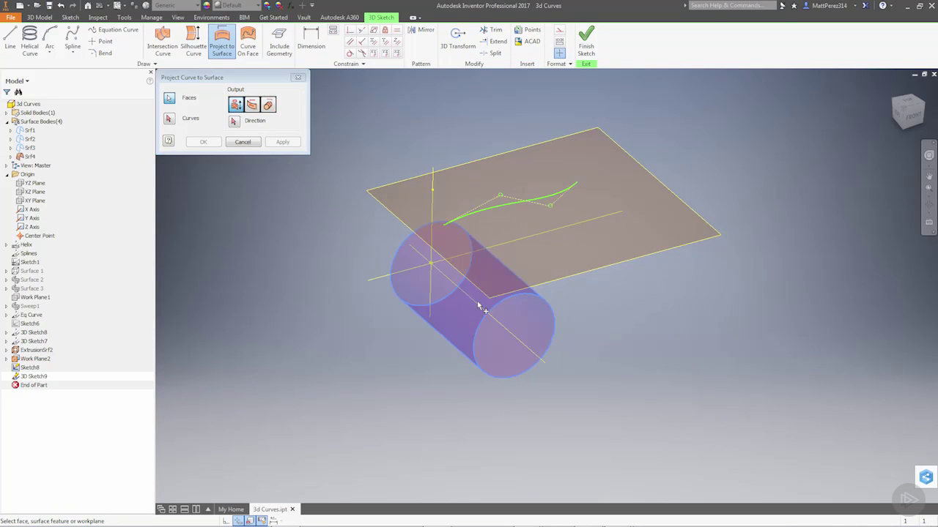
click(501, 204)
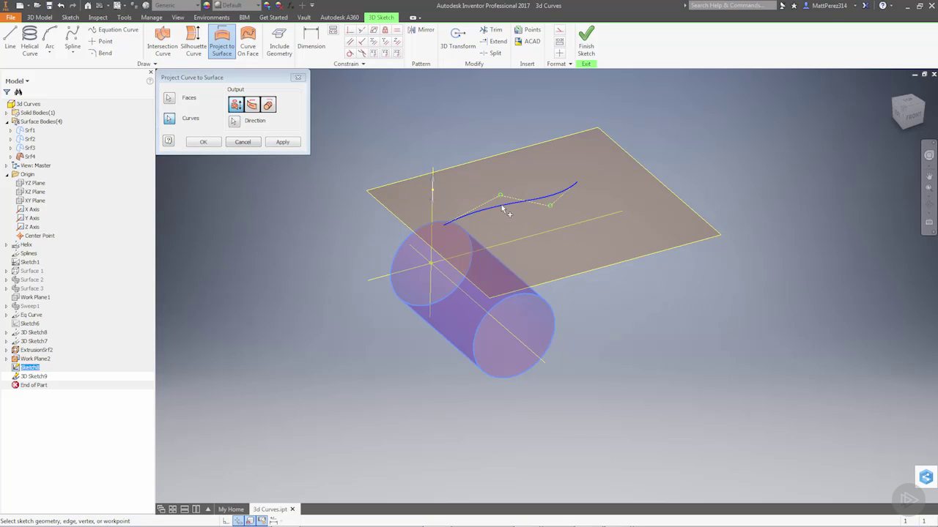
click(269, 106)
click(291, 144)
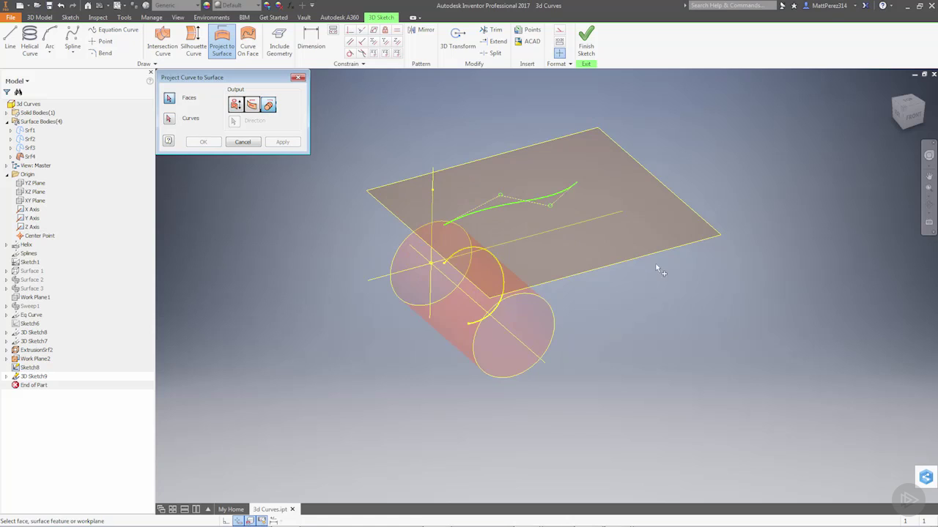
shift+middle_drag(659, 271, 621, 296)
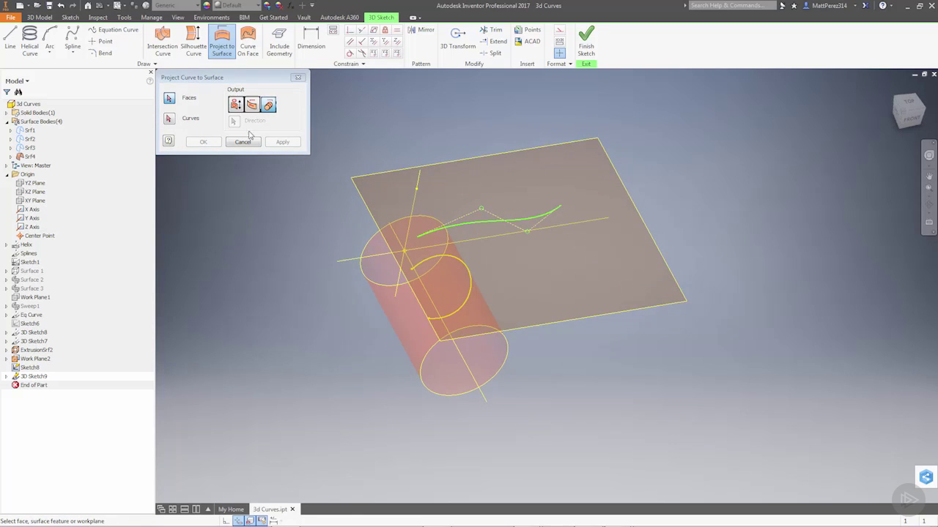
click(242, 141)
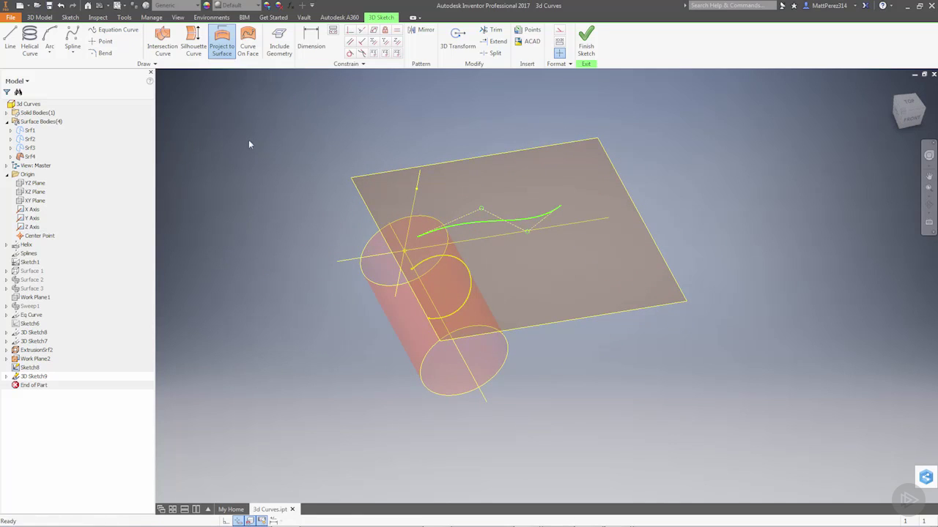
Step: Hide Work Plane2 and orbit to inspect the wrapped curve around the cylinder
right_click(31, 359)
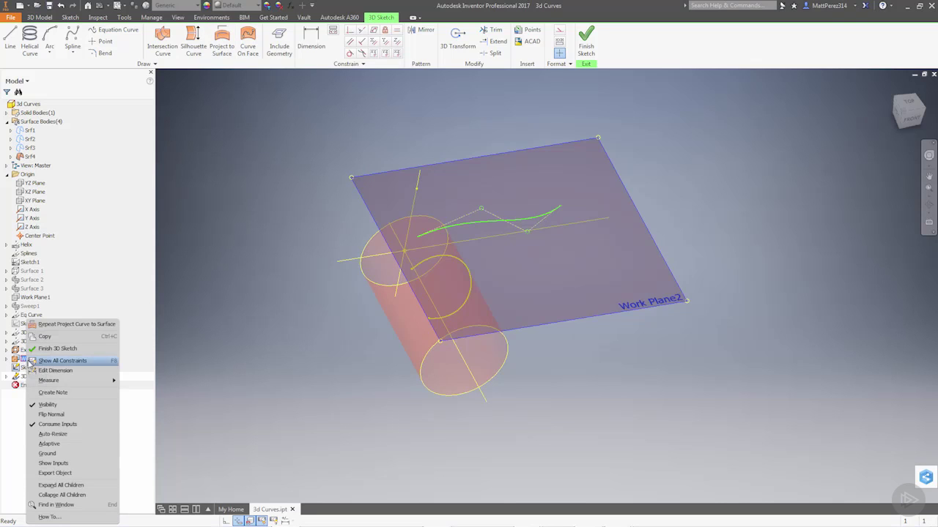
click(62, 405)
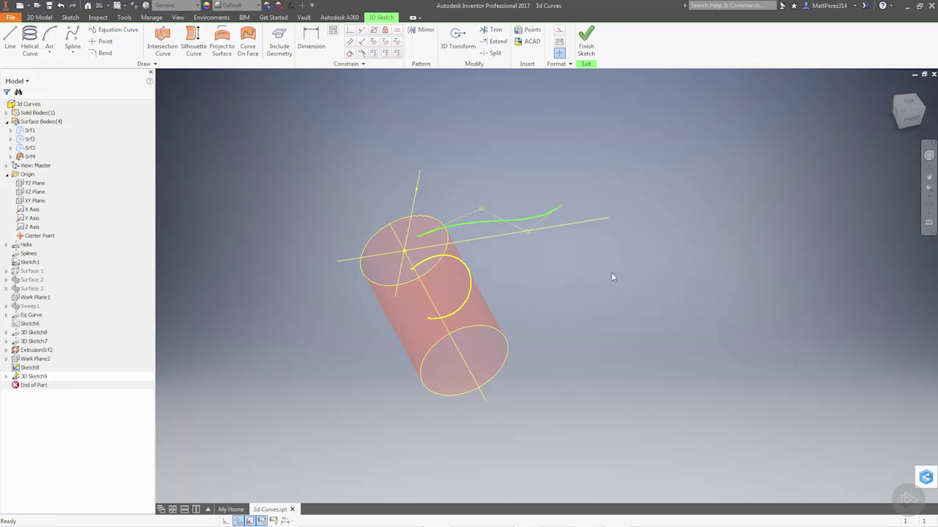
mouse_move(611, 278)
shift+middle_down()
mouse_move(613, 291)
mouse_move(616, 277)
shift+middle_up()
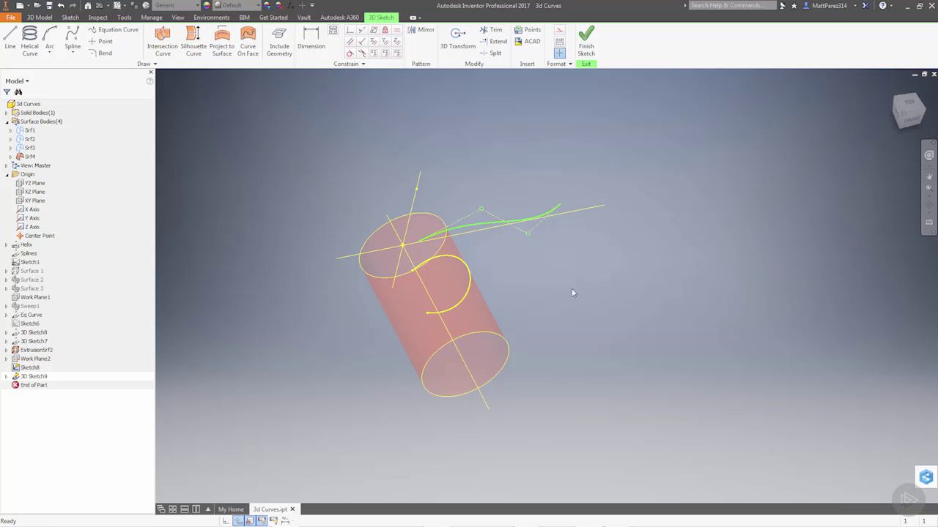
mouse_move(529, 266)
shift+middle_down()
mouse_move(552, 268)
mouse_move(474, 272)
mouse_move(537, 271)
mouse_move(533, 258)
shift+middle_up()
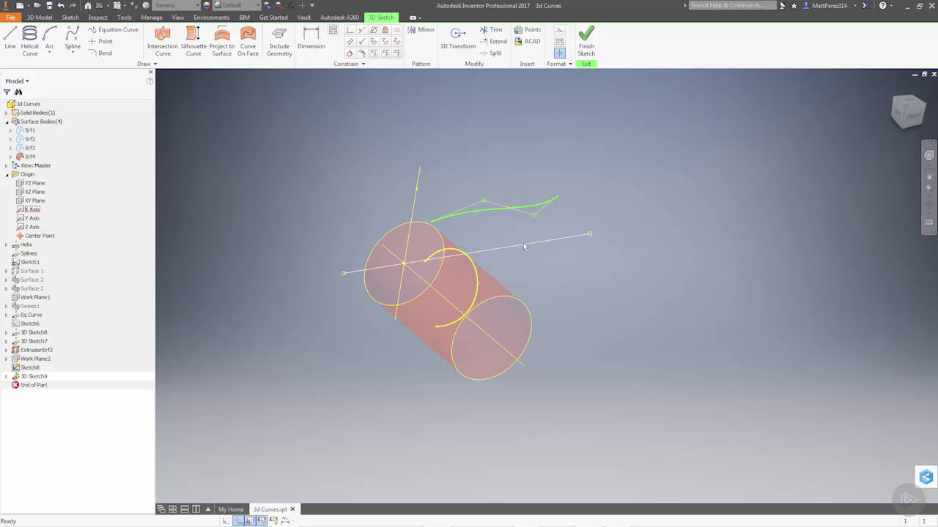
Step: Finish the 3D sketch, then hide Sketch8, 3D Sketch9 and ExtrusionSrf2
click(586, 41)
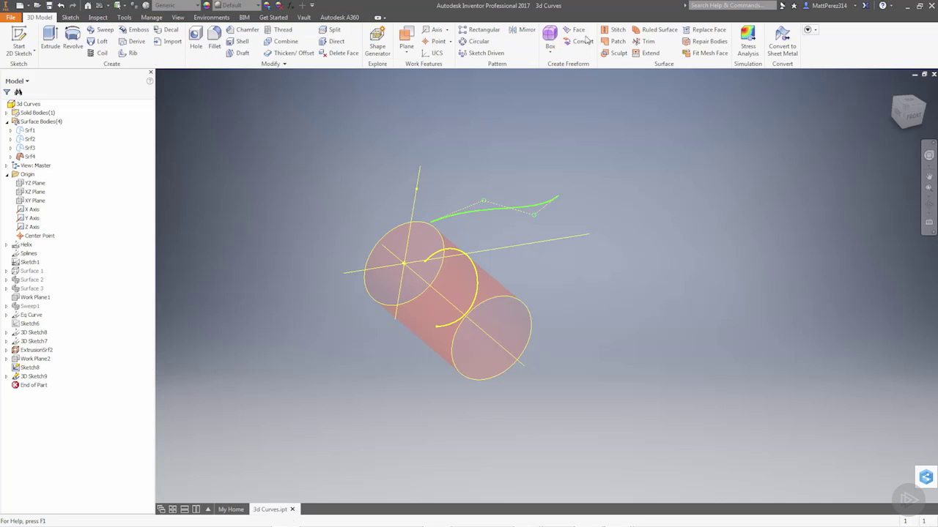
right_click(32, 368)
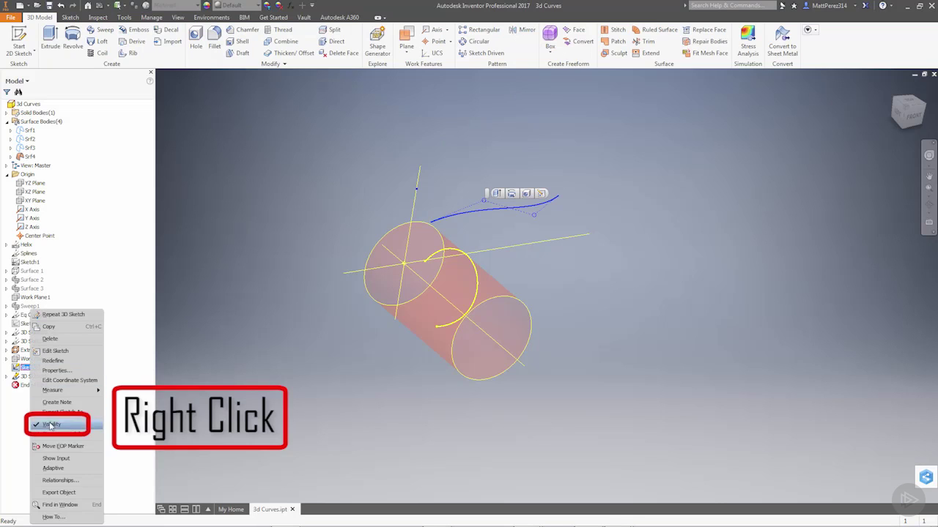
click(50, 424)
right_click(33, 377)
click(66, 443)
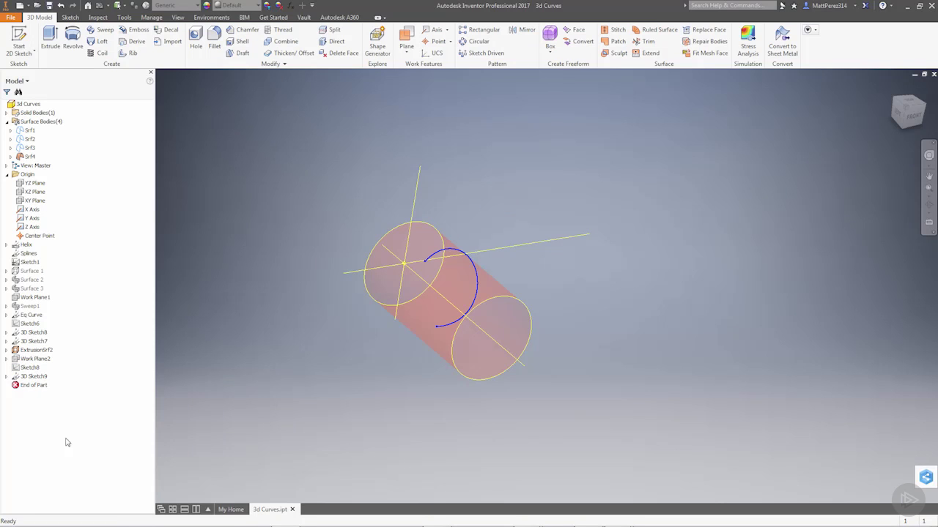
right_click(32, 350)
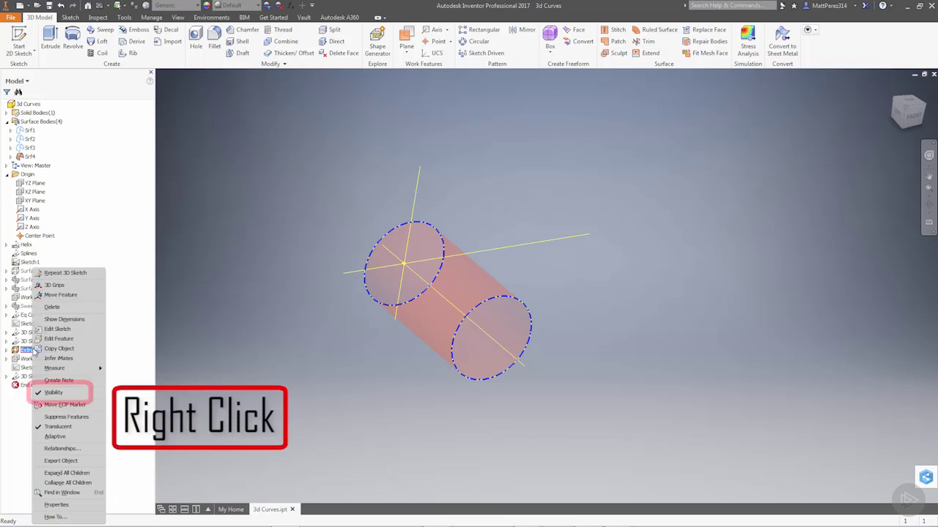
click(52, 393)
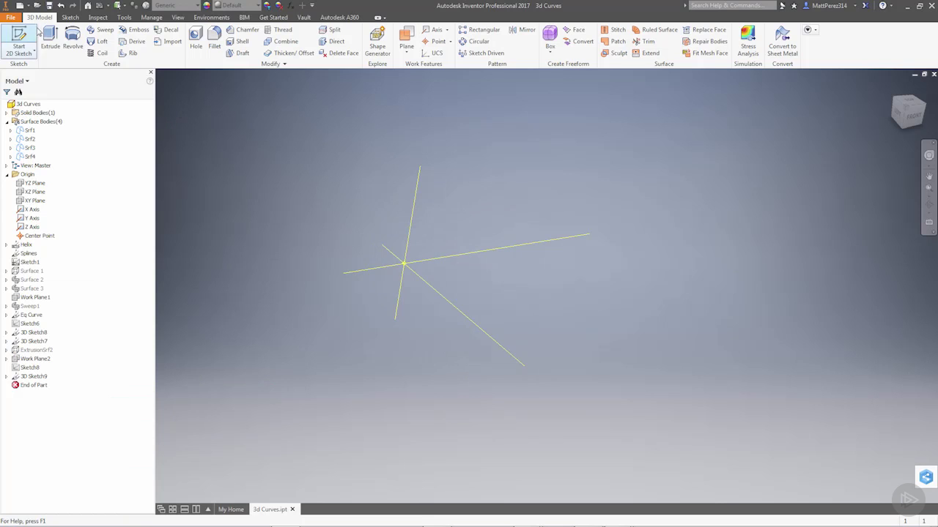
Step: Start 3D Sketch10 and turn on visibility of surfaces Srf2 and Srf3
click(29, 55)
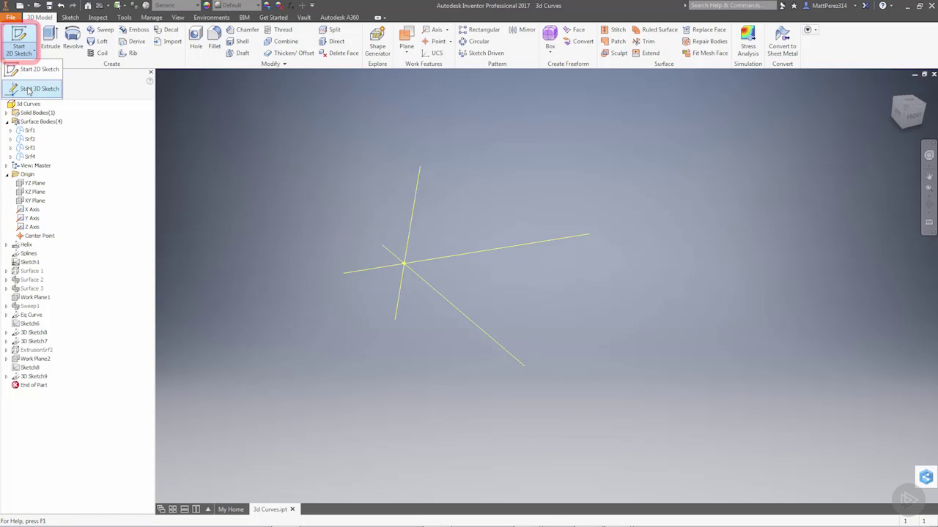
click(38, 88)
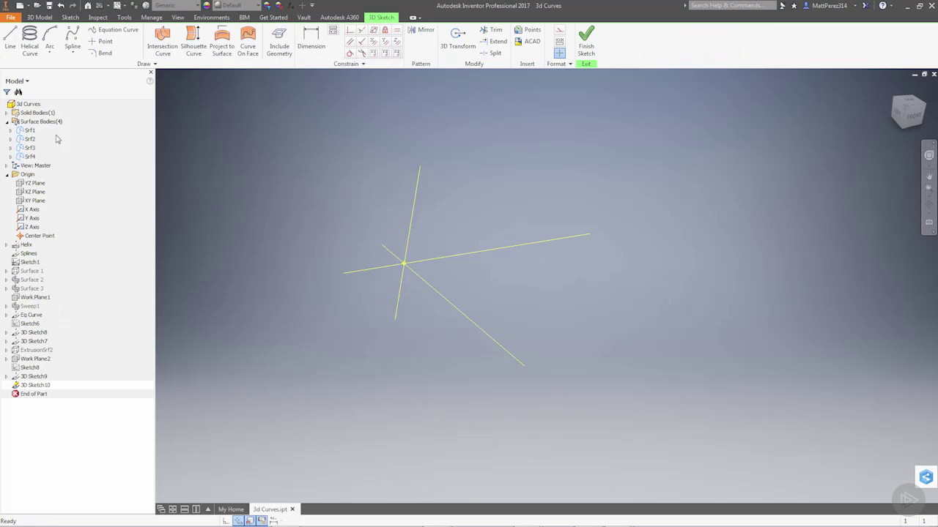
right_click(28, 139)
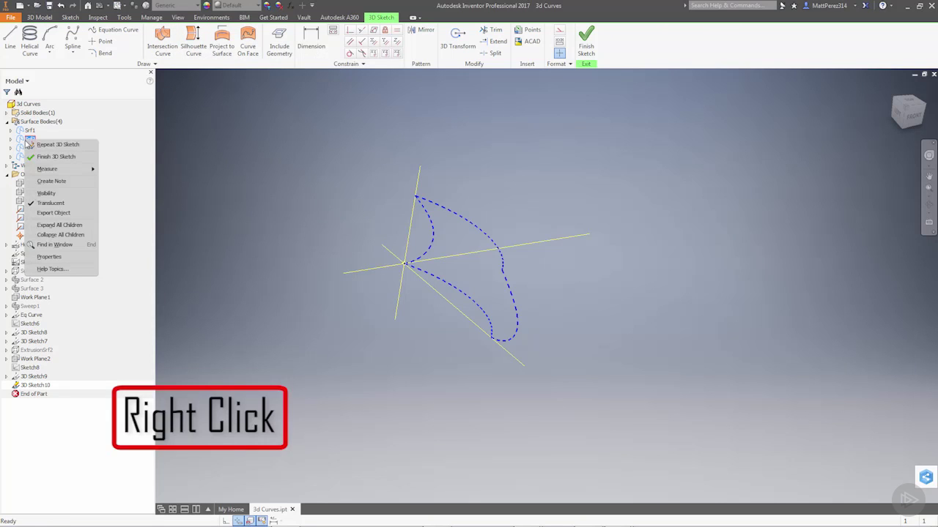
click(42, 184)
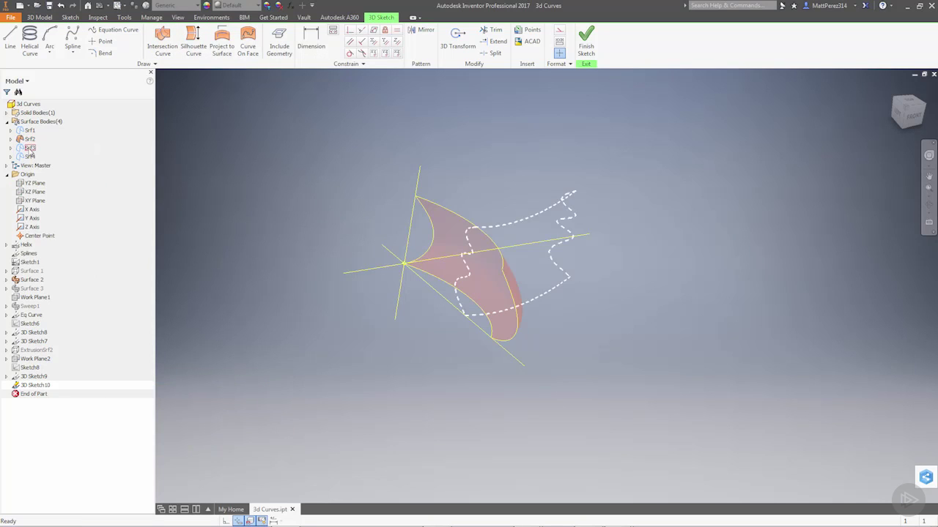
right_click(29, 148)
click(48, 202)
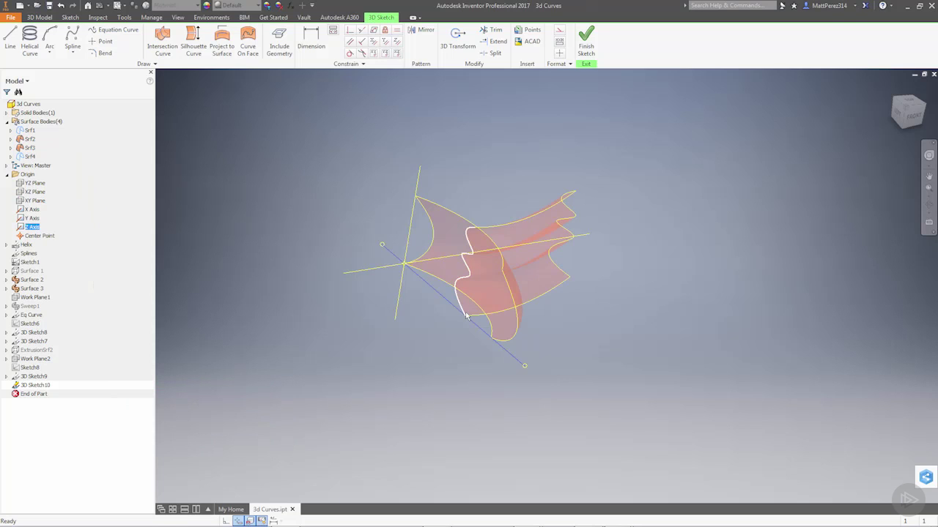
mouse_move(457, 316)
shift+middle_down()
mouse_move(339, 310)
mouse_move(387, 309)
mouse_move(392, 319)
shift+middle_up()
scroll(522, 290, down, 2)
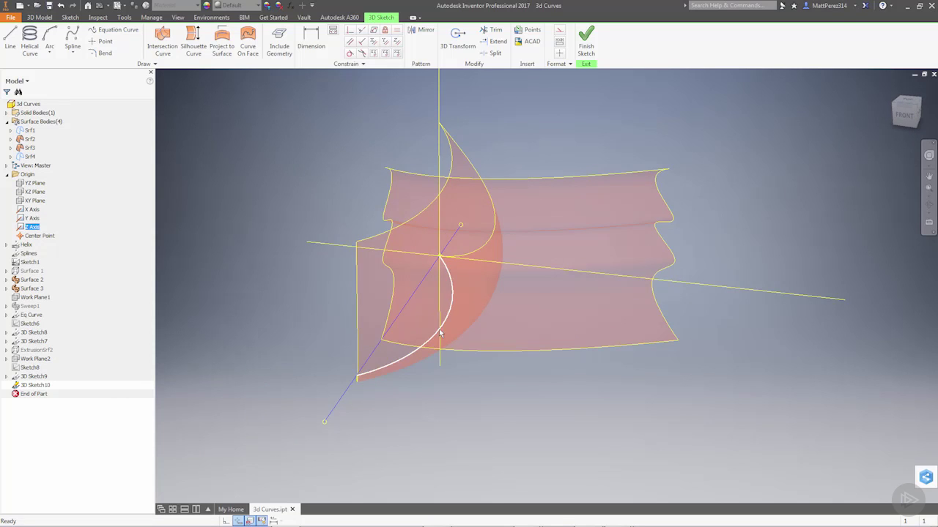
Step: Create the intersection curve between the wavy Srf2 and curved Srf3, then hide Srf2
click(161, 41)
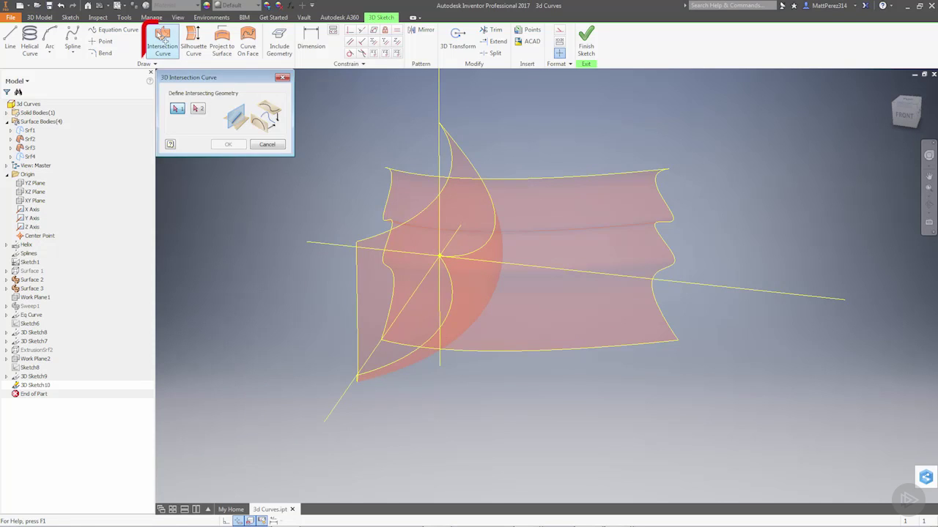
click(491, 201)
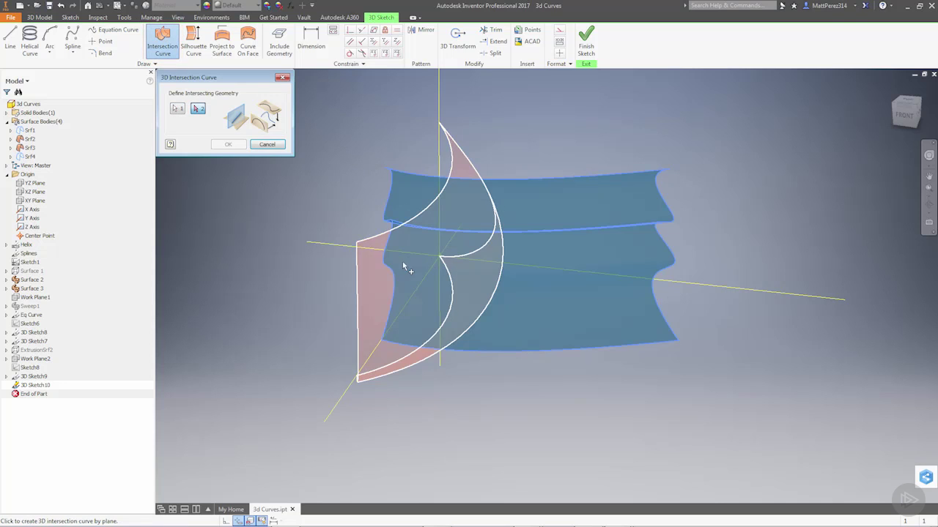
click(363, 265)
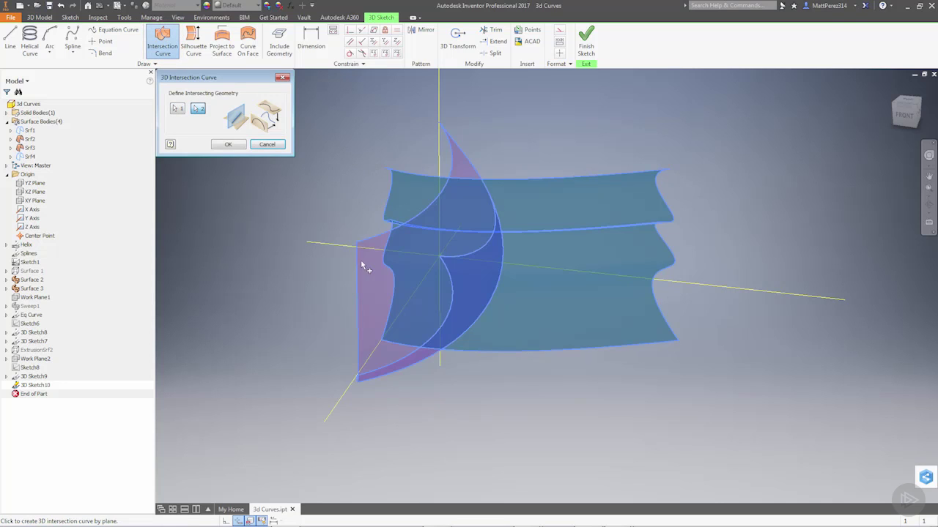
click(239, 145)
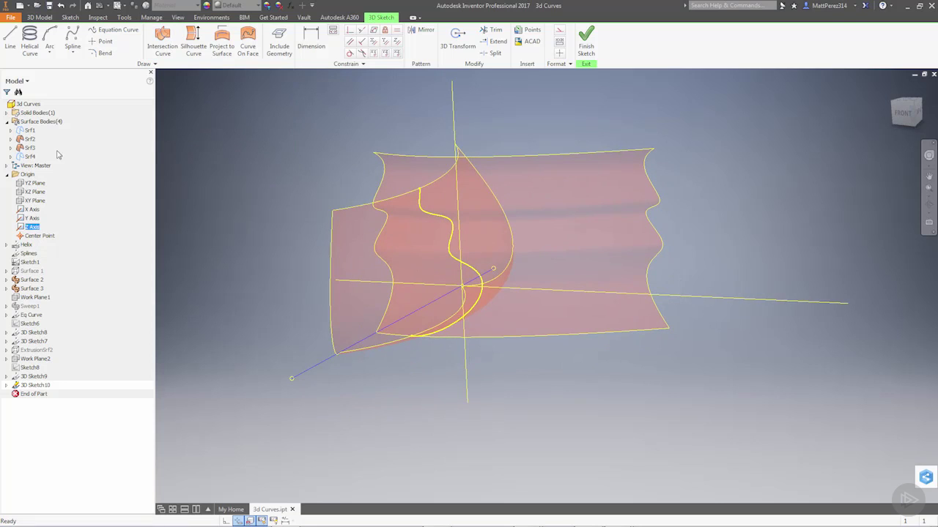
right_click(35, 141)
click(52, 201)
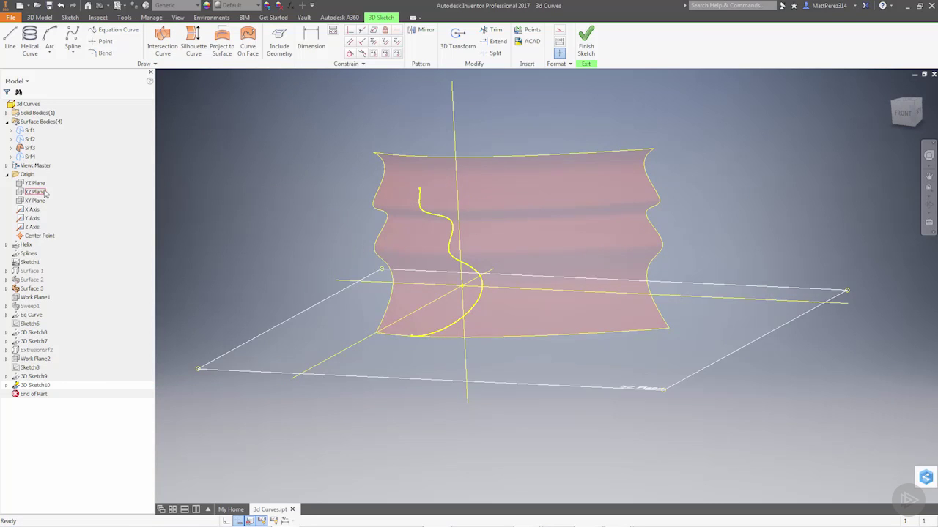
Step: Hide Srf3 and inspect the intersection curve from the Front and Right views
right_click(32, 149)
click(50, 212)
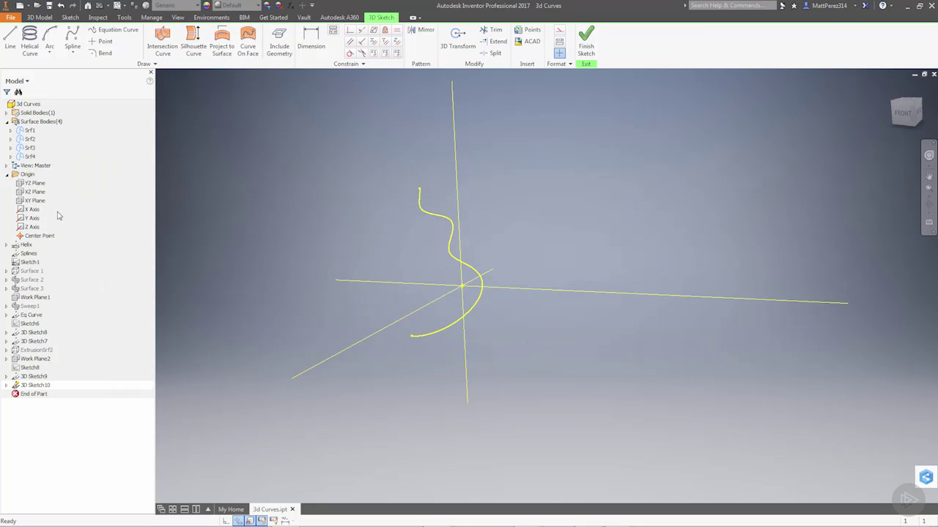
mouse_move(493, 342)
shift+middle_down()
mouse_move(387, 330)
mouse_move(526, 339)
shift+middle_up()
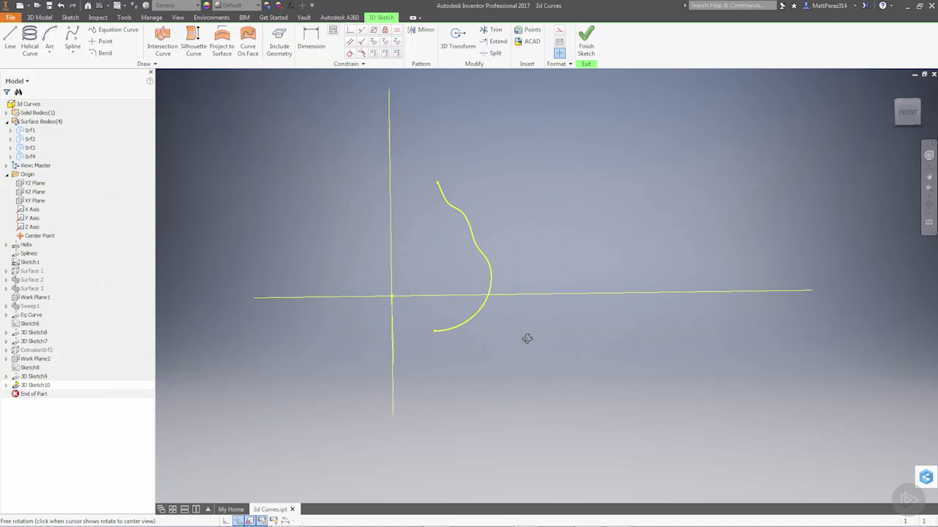
click(906, 112)
scroll(522, 287, up, 3)
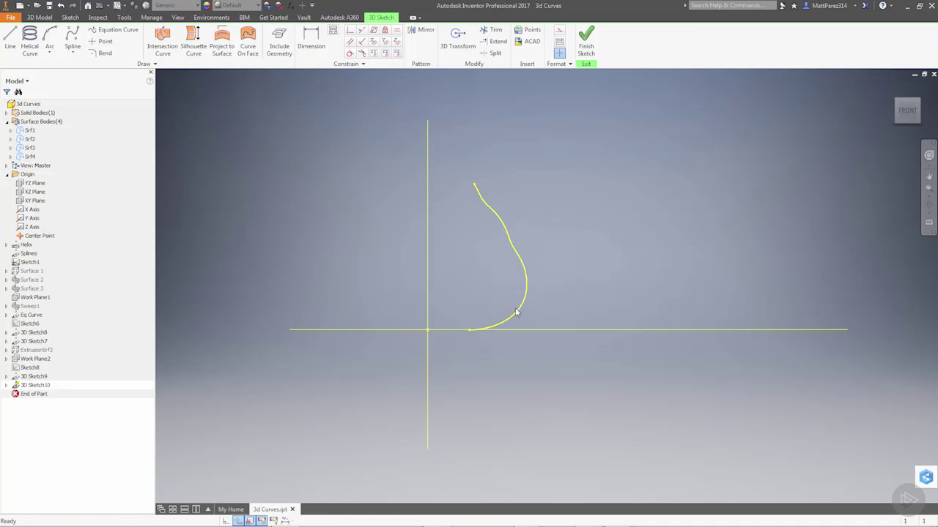
click(924, 113)
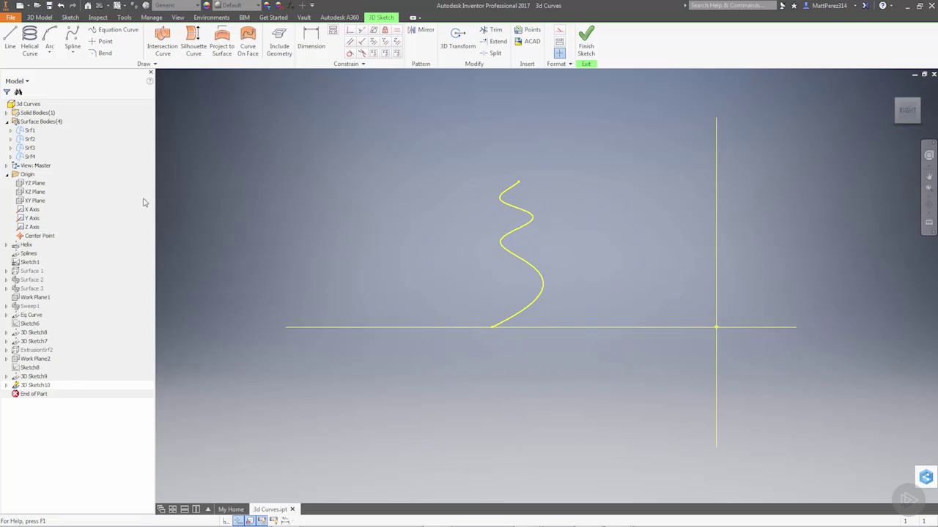
click(30, 139)
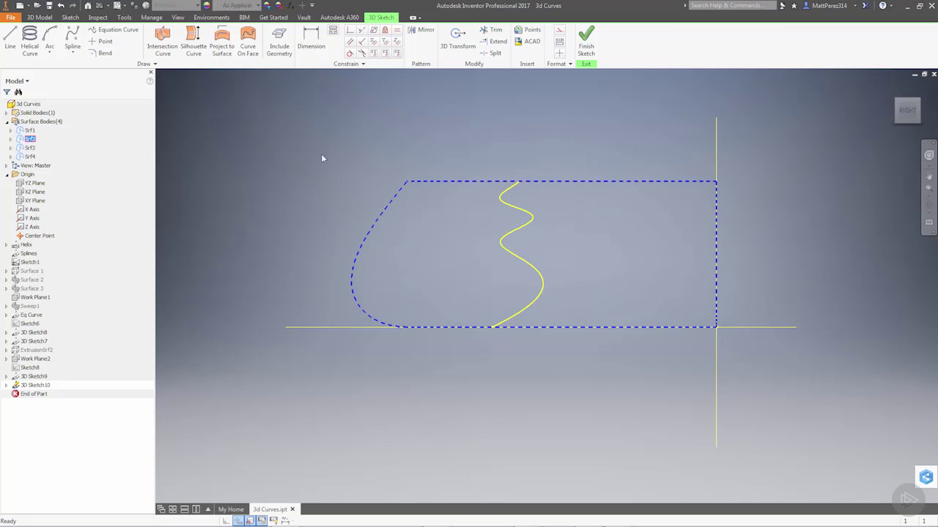
drag(898, 110, 889, 111)
click(894, 110)
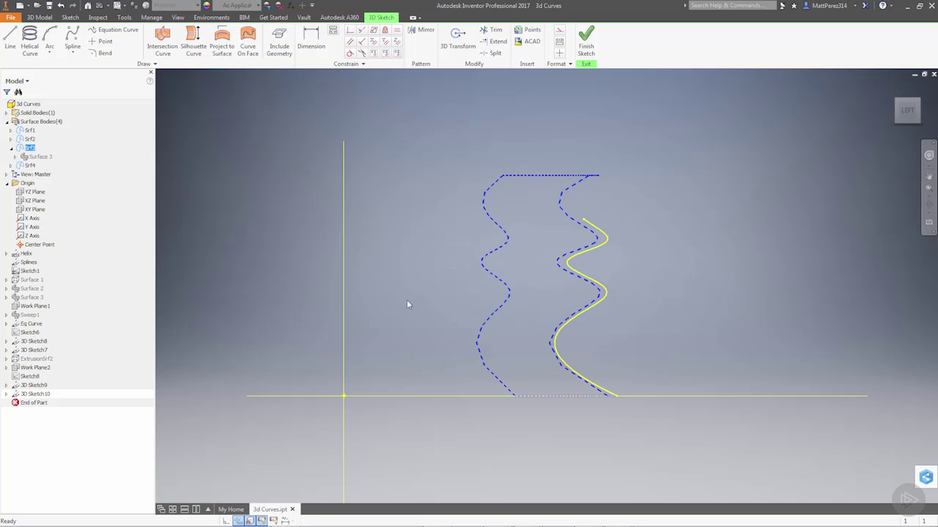
Step: Finish 3D Sketch10, start a new 3D sketch, and show the Srf4 cylinder surface
click(586, 40)
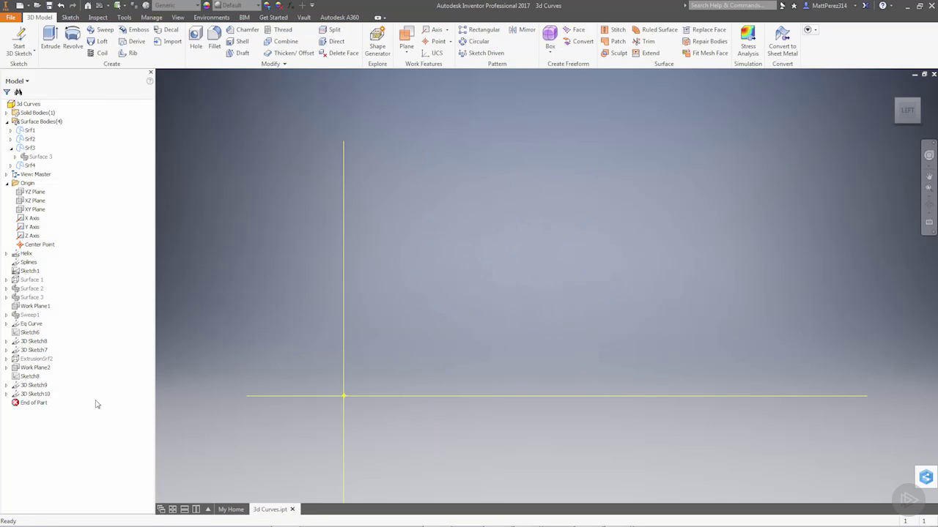
click(35, 307)
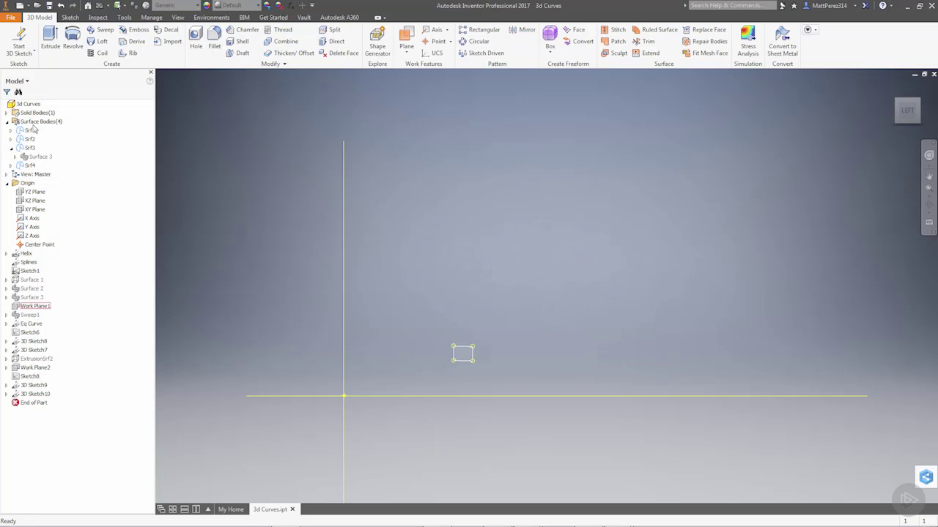
click(24, 46)
click(29, 86)
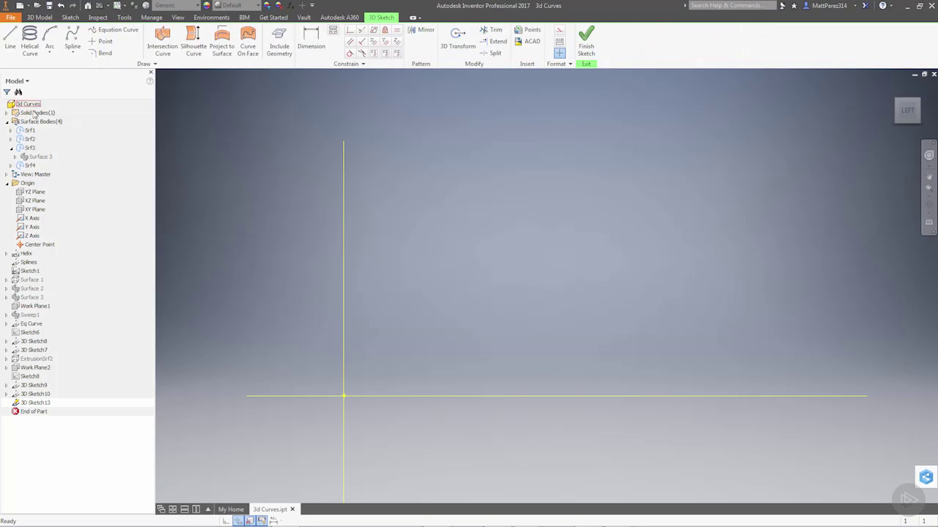
right_click(29, 166)
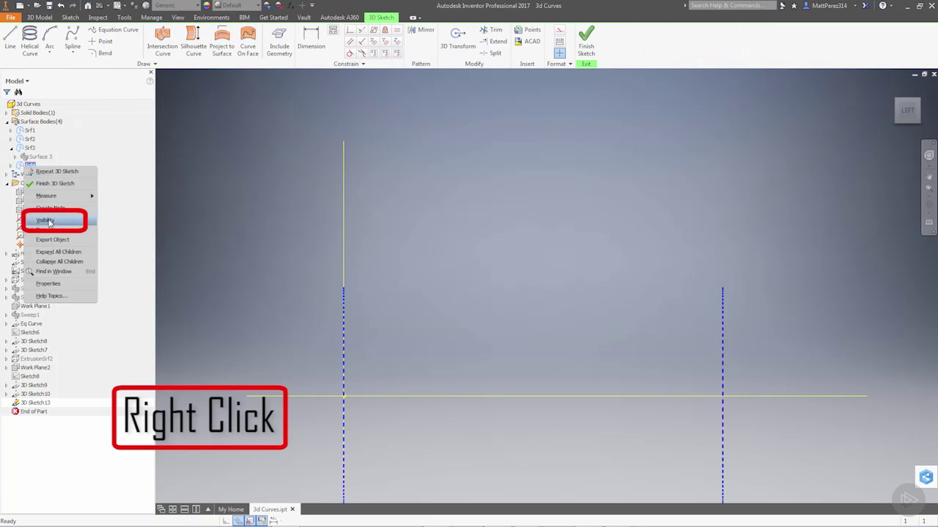
click(45, 220)
scroll(564, 328, down, 5)
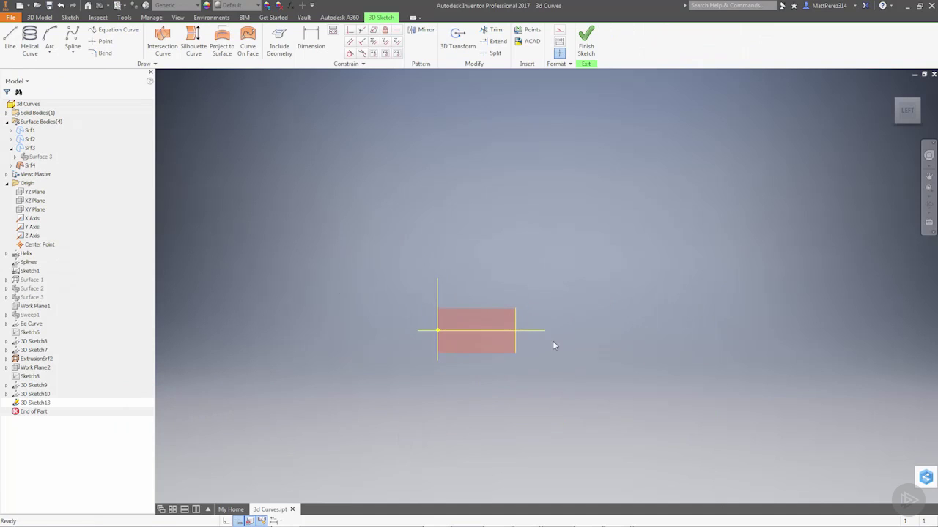
shift+middle_drag(553, 345, 511, 376)
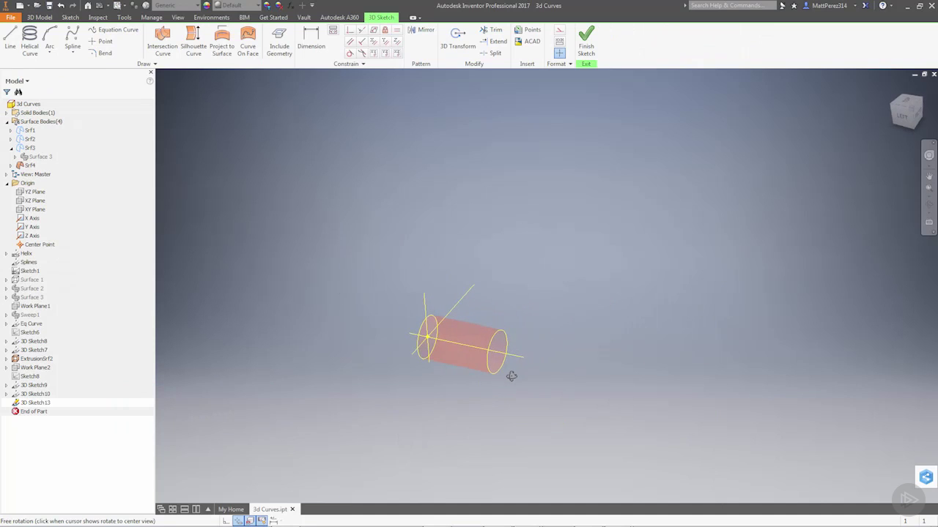
scroll(442, 351, up, 3)
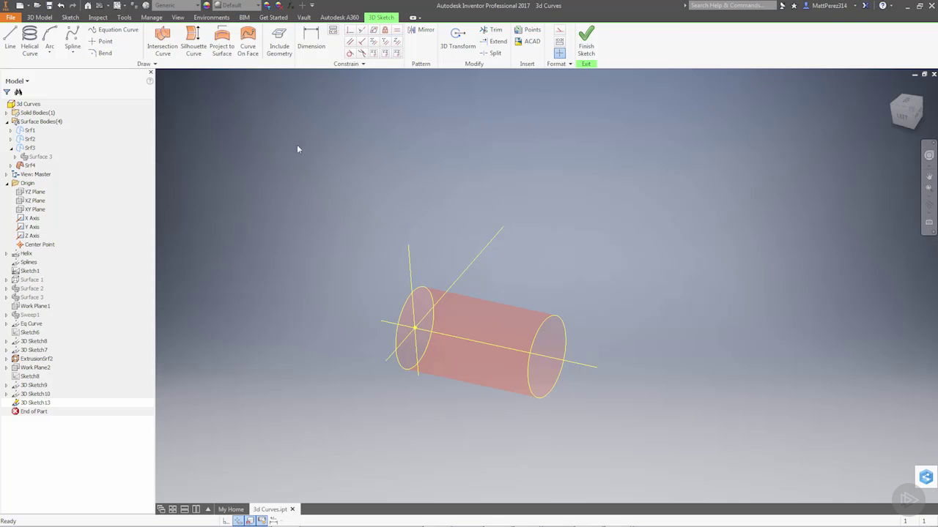
Step: Create silhouette curves on the Srf4 cylinder with the X Axis as the direction
click(194, 44)
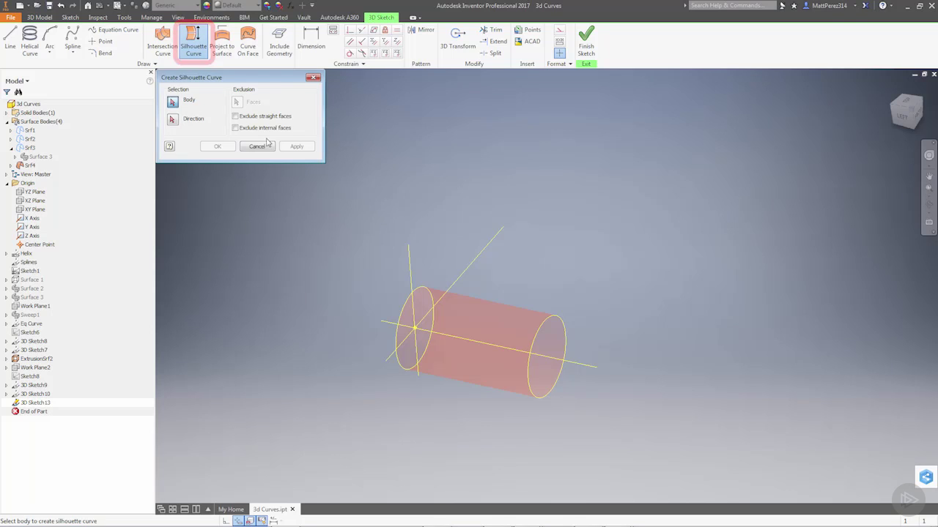
click(482, 331)
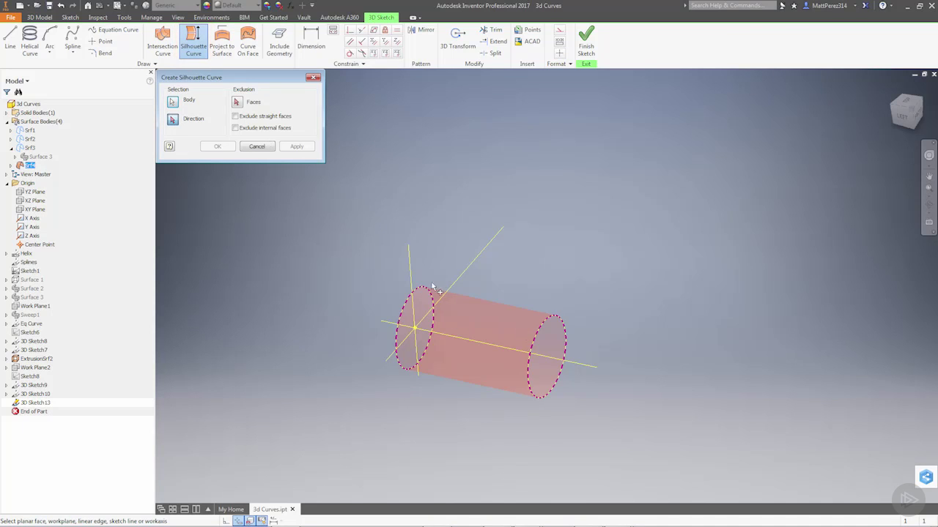
click(471, 268)
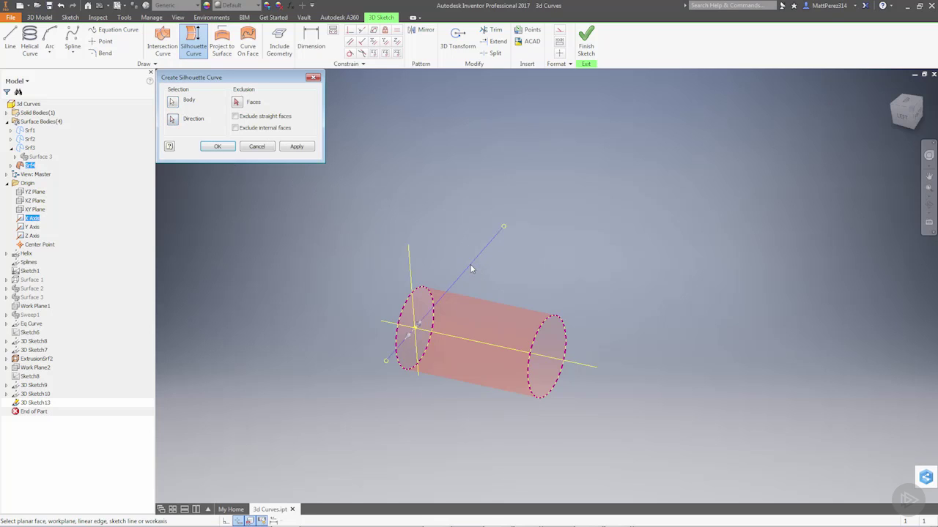
click(297, 146)
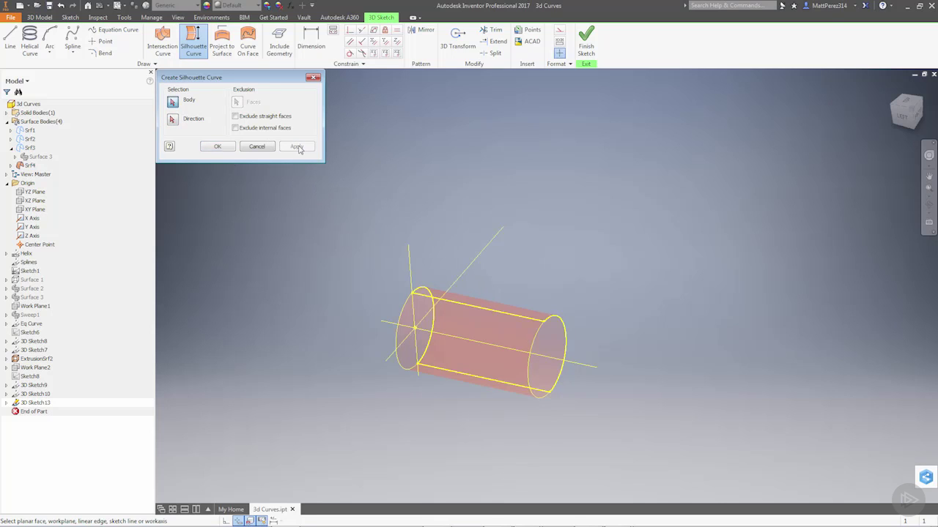
click(257, 145)
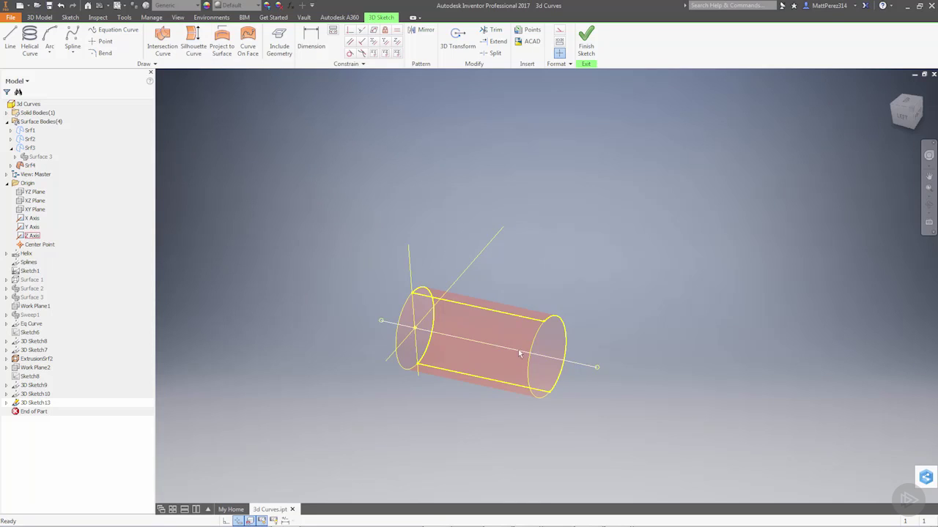
shift+middle_drag(521, 356, 437, 345)
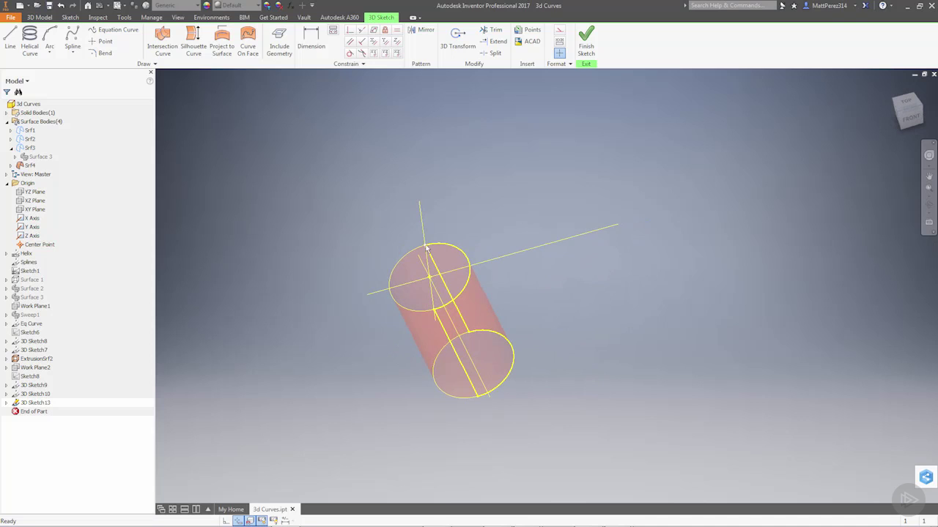
Step: Check both silhouette lines, the upper and lower circle arcs and the X axis, then finish 3D Sketch13
click(462, 316)
click(469, 378)
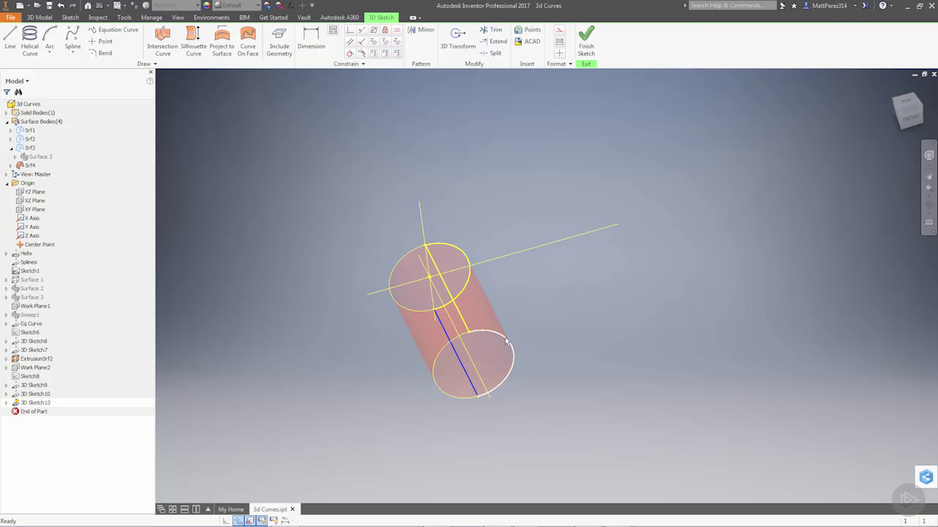
key(Escape)
click(506, 343)
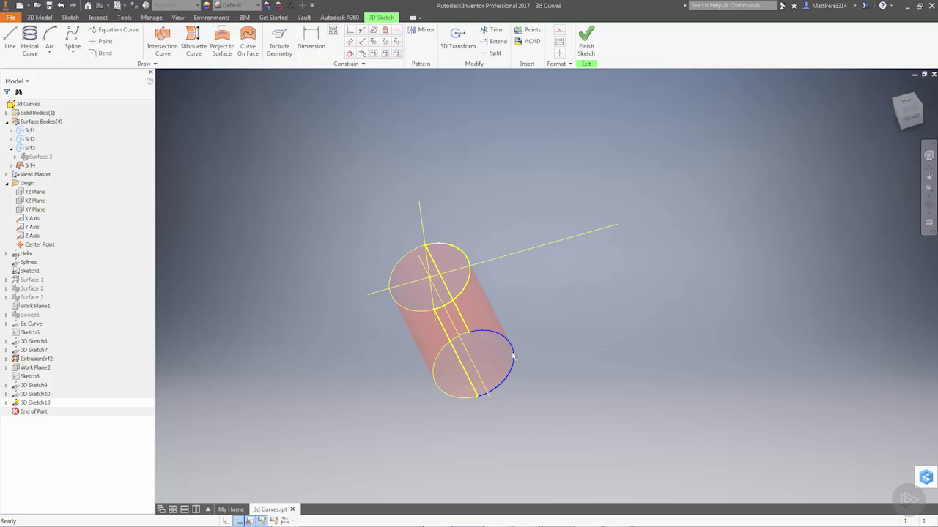
click(468, 259)
click(460, 251)
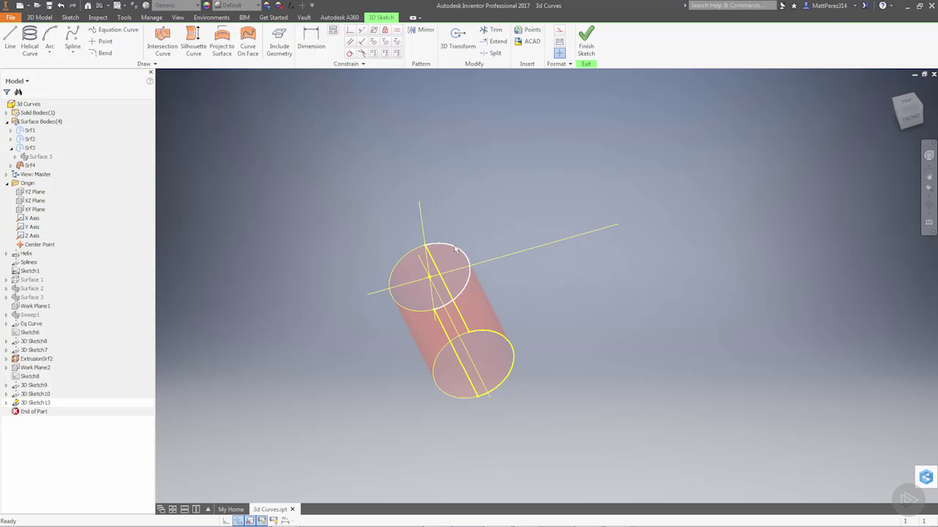
click(449, 271)
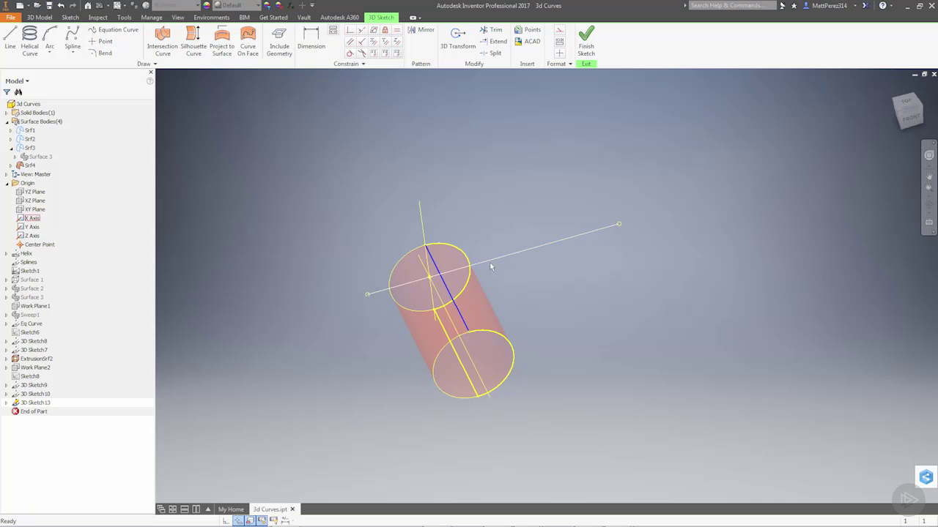
click(465, 256)
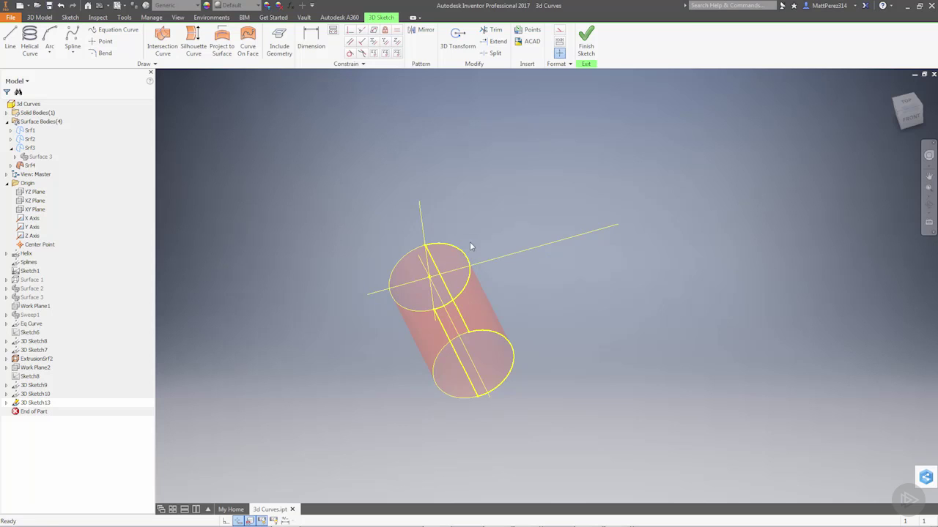
click(588, 40)
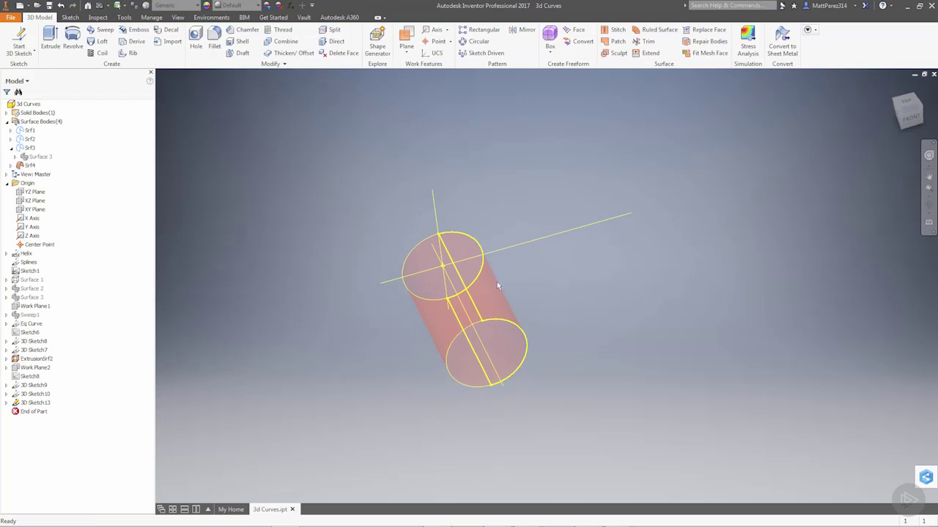
Step: Create Work Plane3 through the silhouette line's endpoint using Point and Line
click(449, 254)
click(405, 41)
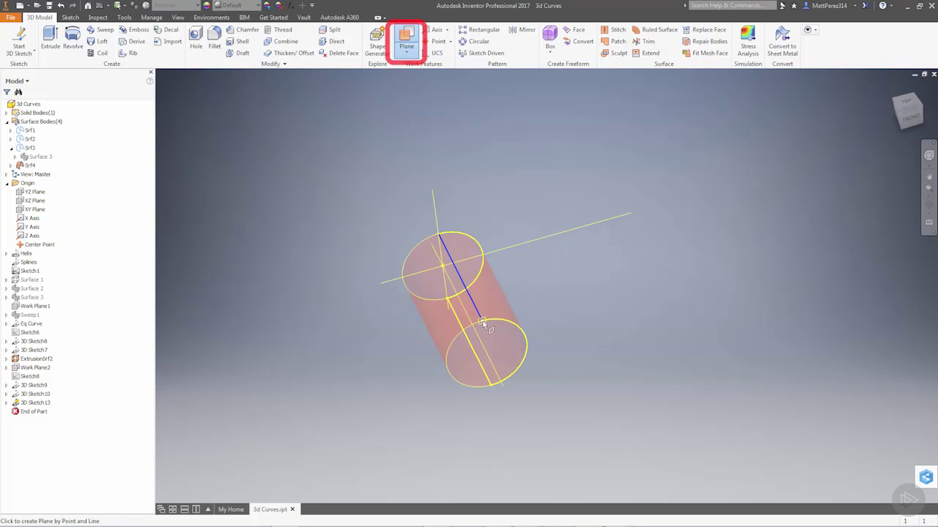
click(482, 322)
Step: Start a new 2D sketch on Work Plane3
scroll(485, 317, up, 3)
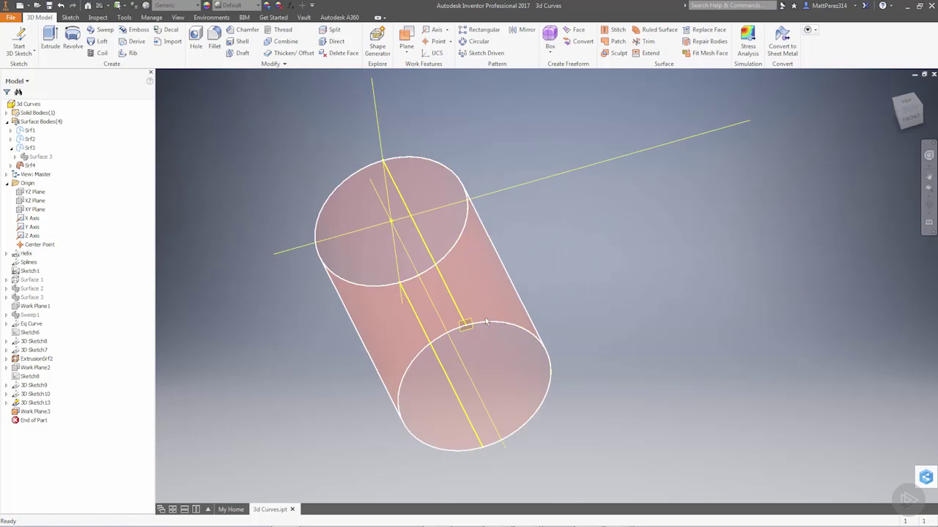
scroll(485, 317, up, 2)
right_click(31, 411)
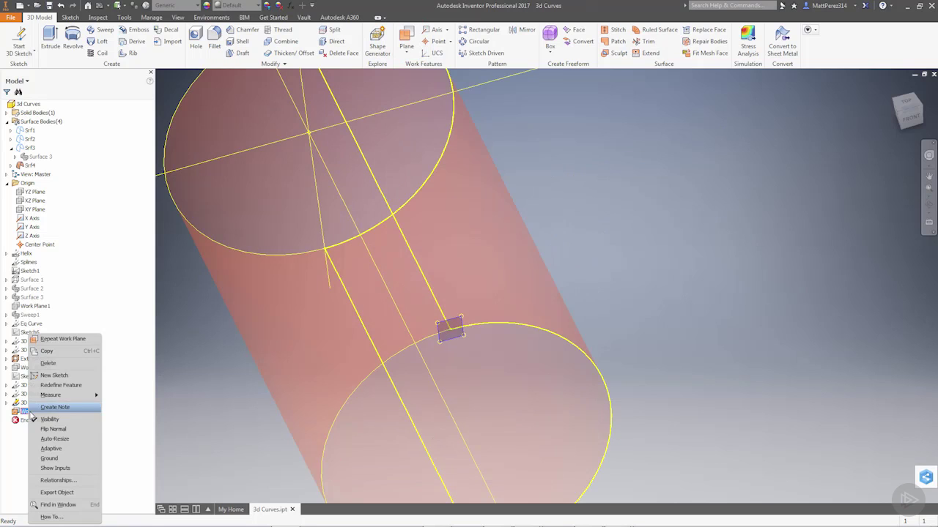
click(53, 375)
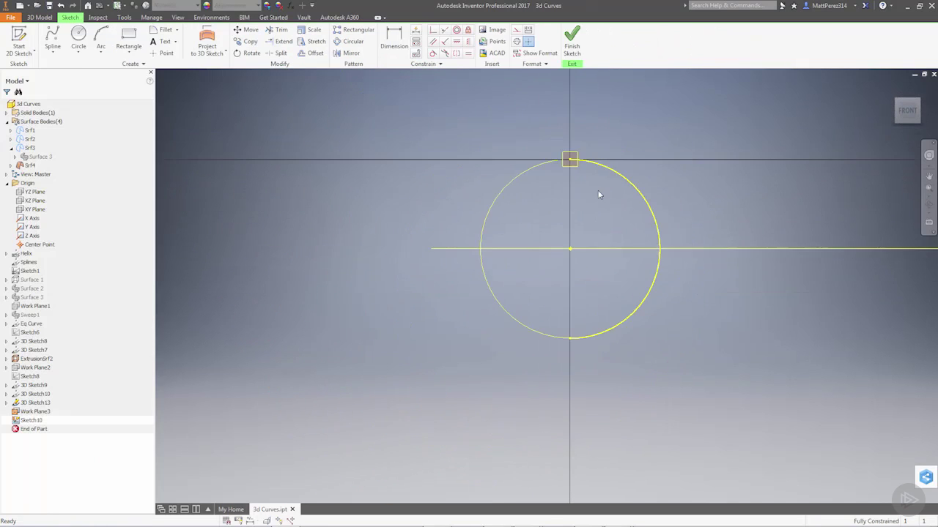
Step: Draw a closed four-sided line profile starting at the circle's top point and finish Sketch10
scroll(576, 170, up, 3)
scroll(576, 170, up, 2)
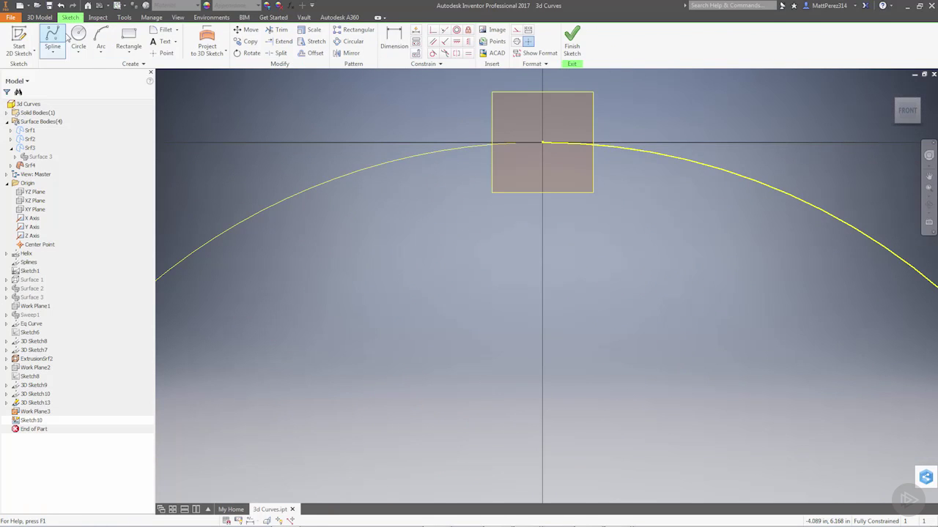
click(53, 53)
click(55, 70)
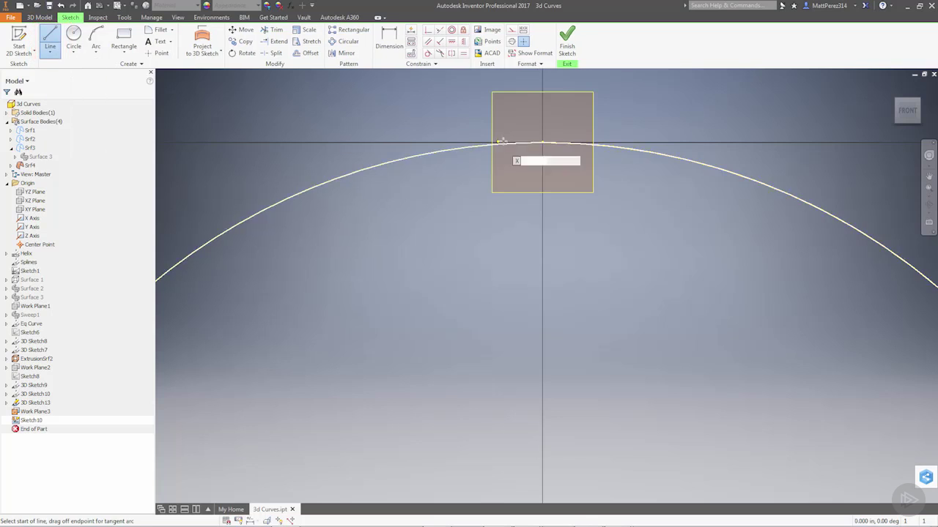
click(542, 142)
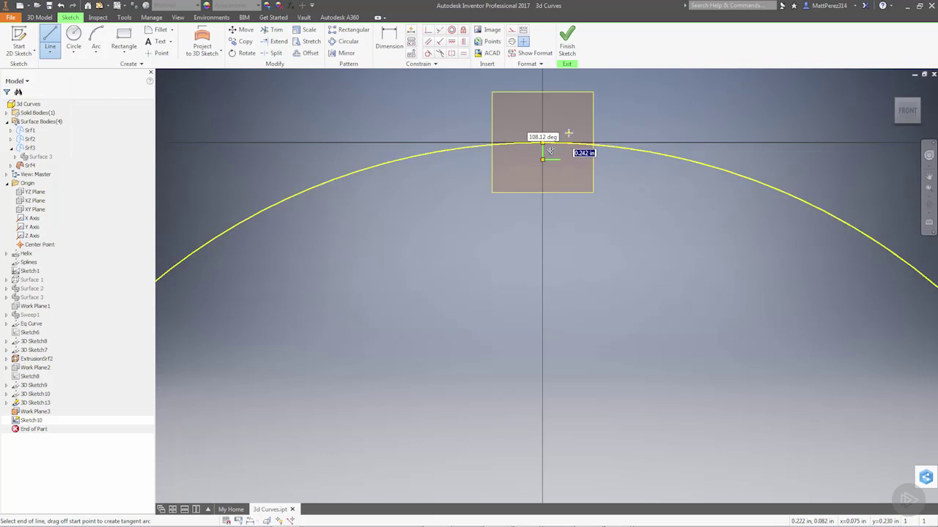
click(560, 160)
click(568, 133)
click(542, 134)
click(542, 142)
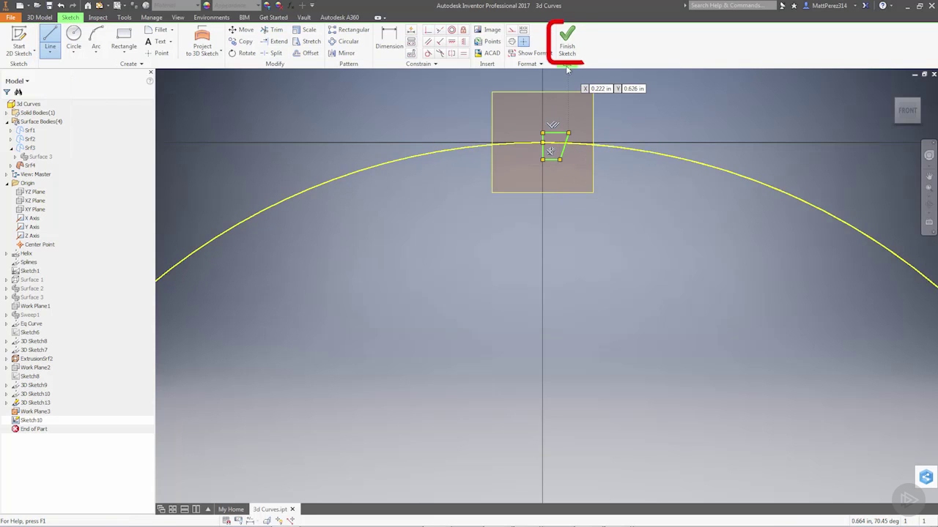
click(567, 43)
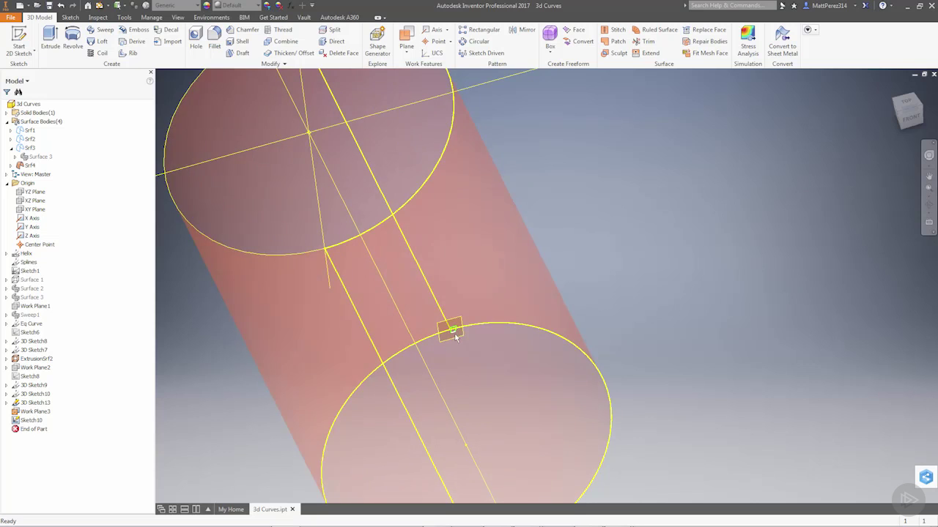
scroll(483, 348, up, 4)
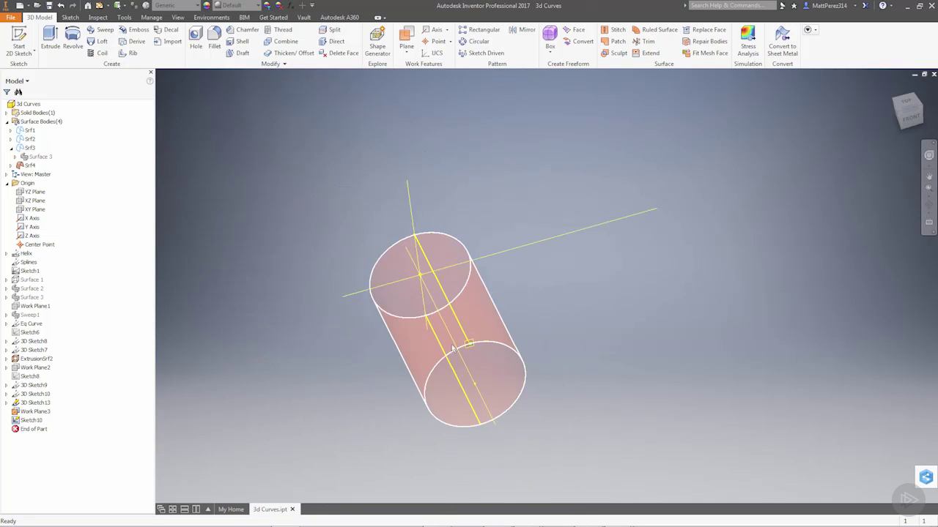
scroll(487, 358, down, 2)
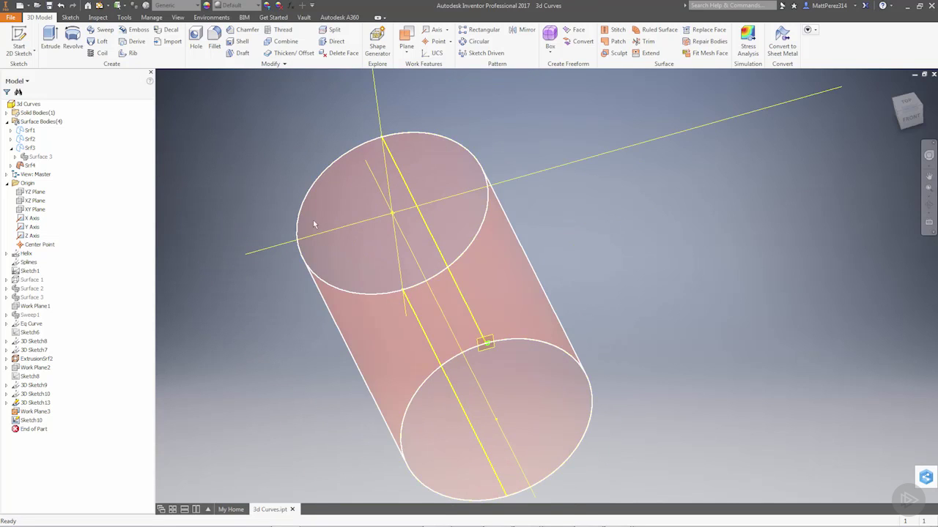
mouse_move(329, 239)
click(329, 237)
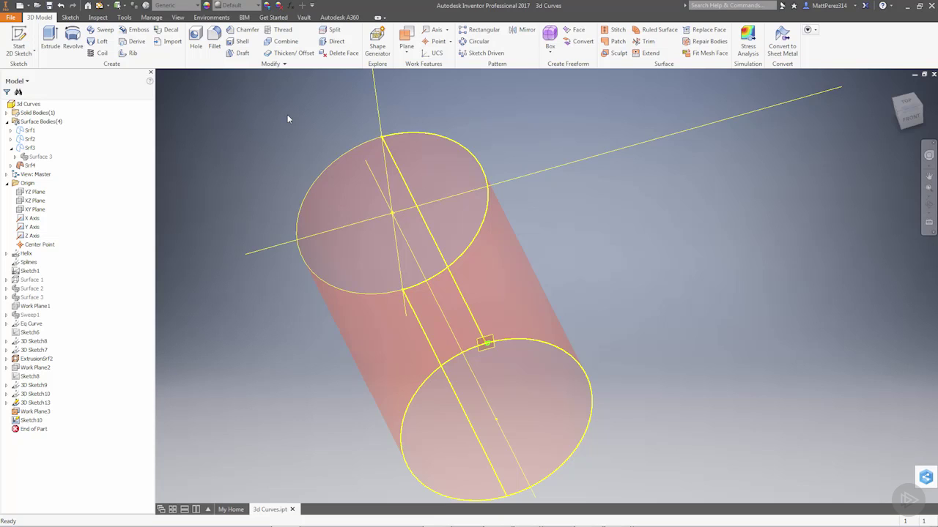
middle_drag(456, 318, 553, 321)
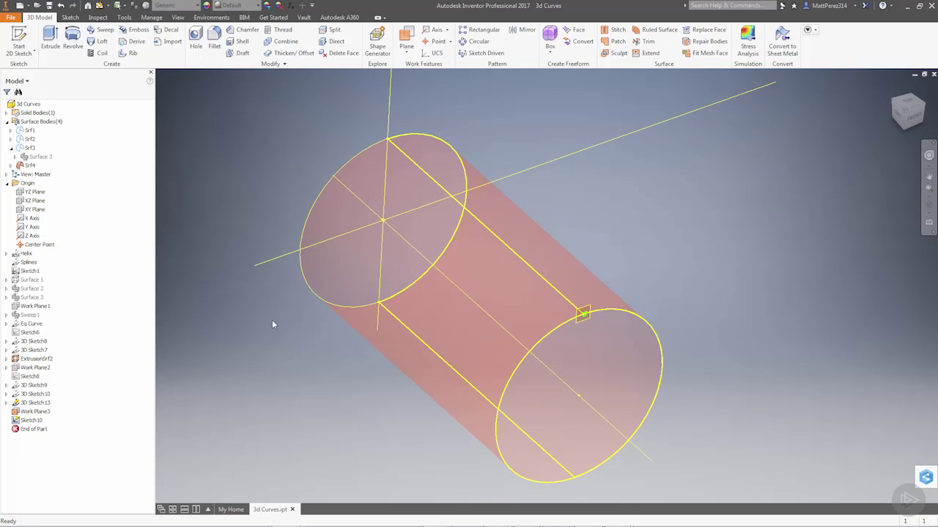